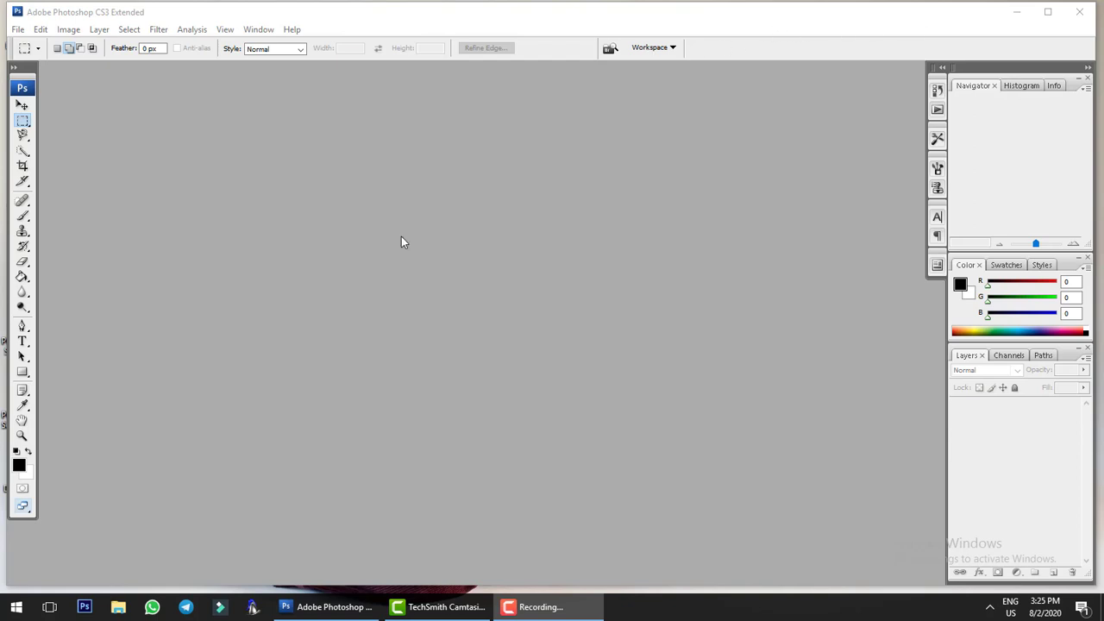
# - Select the Magnetic Lasso Tool (Width 10 px, Contrast 10%, Frequency 57) and maximize the Photoshop window
pyautogui.click(23, 104)
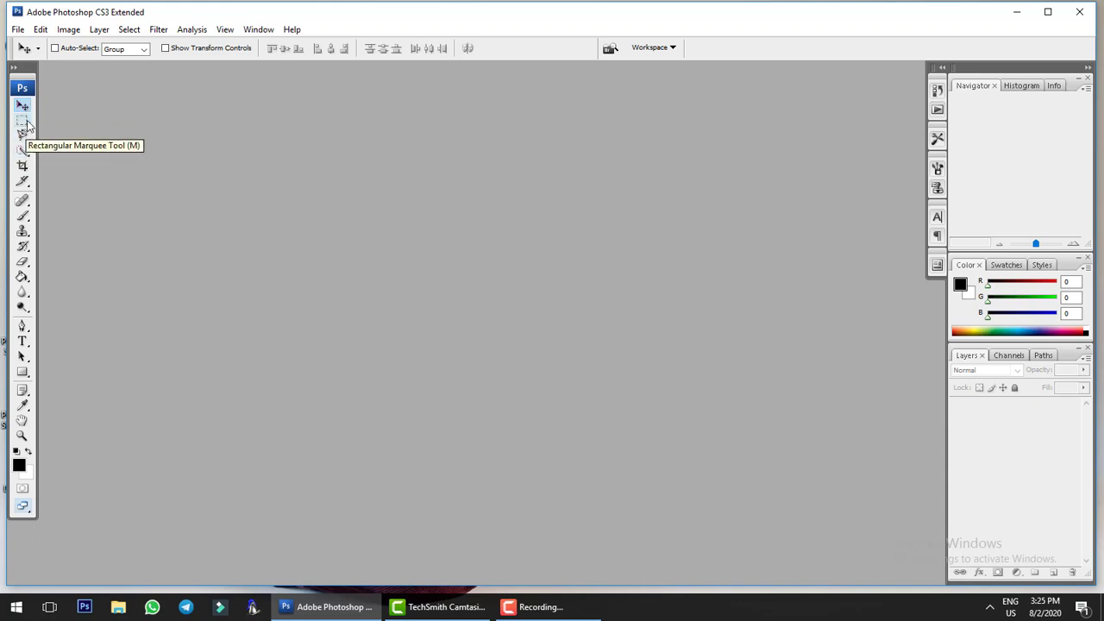
pyautogui.click(25, 123)
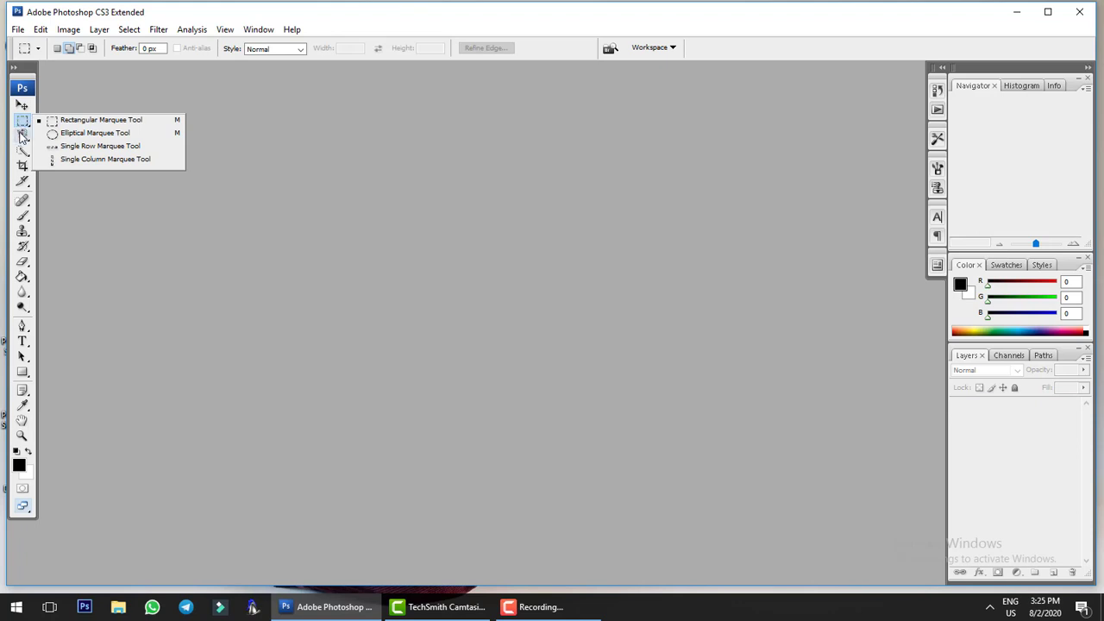
pyautogui.click(24, 136)
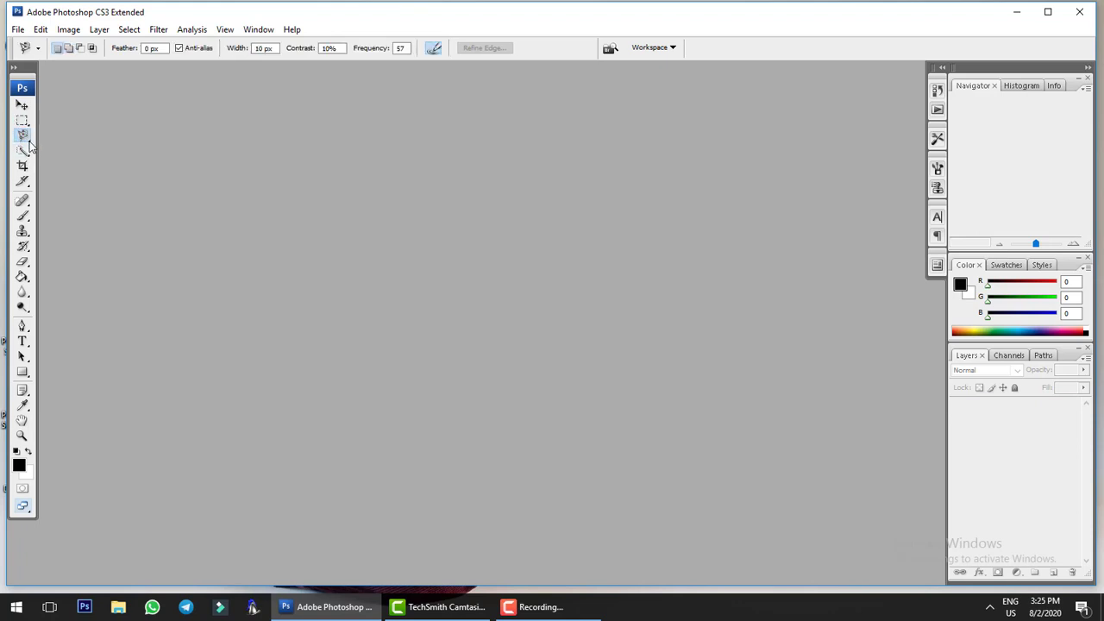
pyautogui.click(29, 142)
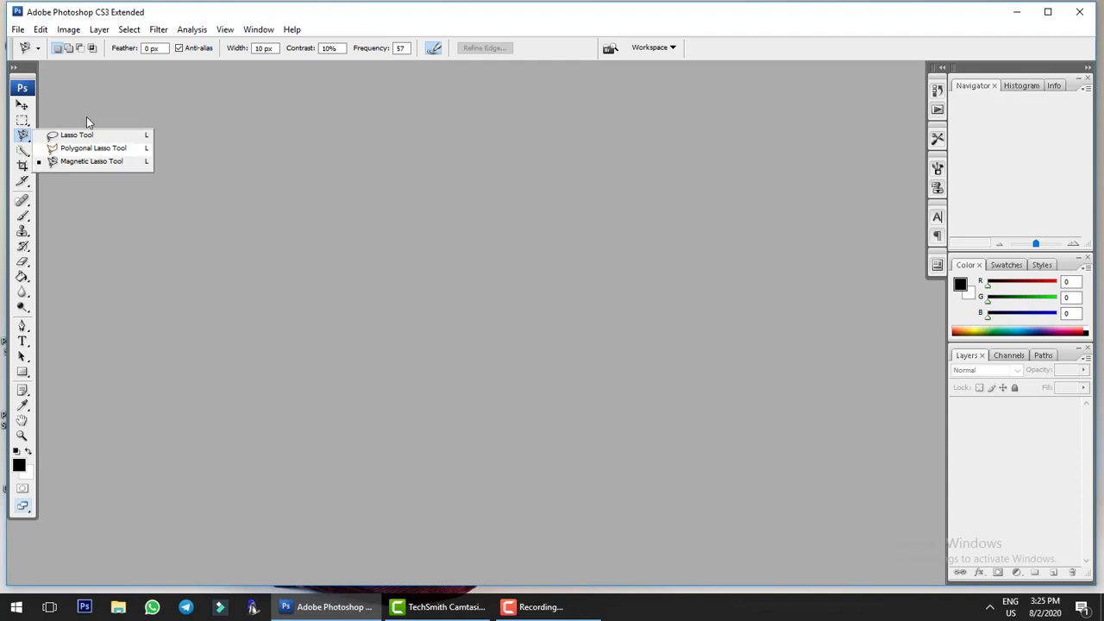
pyautogui.click(218, 128)
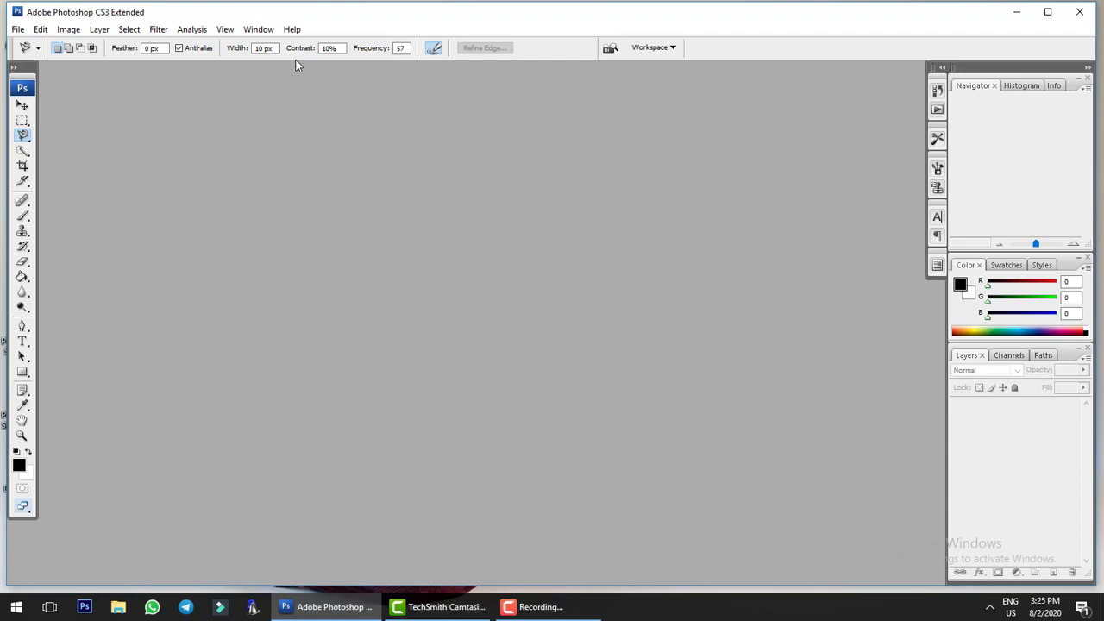
pyautogui.click(1053, 15)
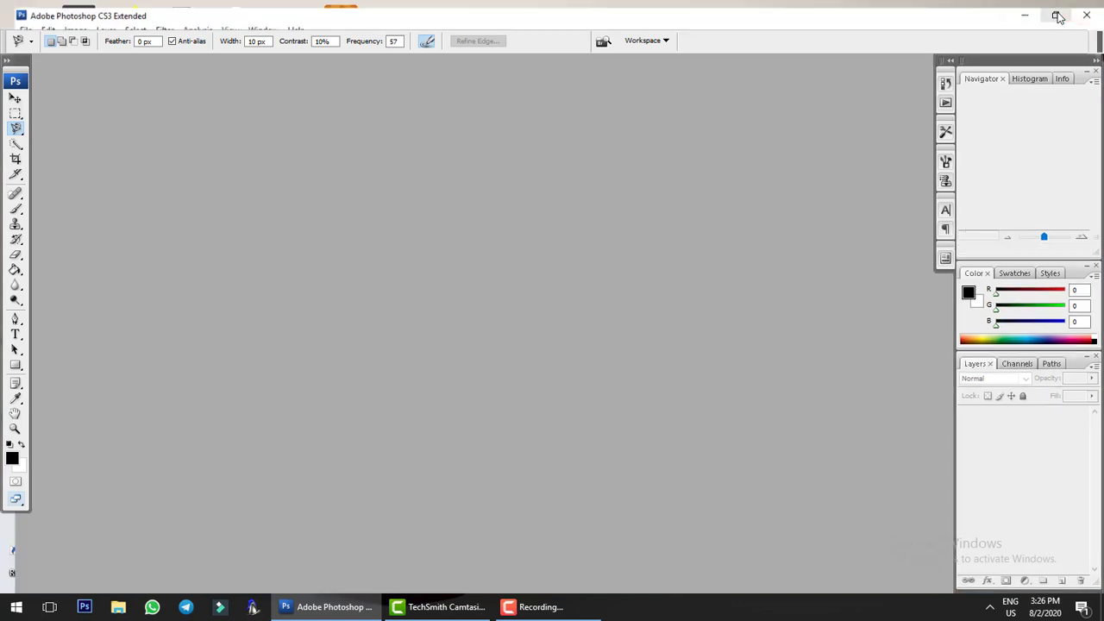
pyautogui.click(11, 23)
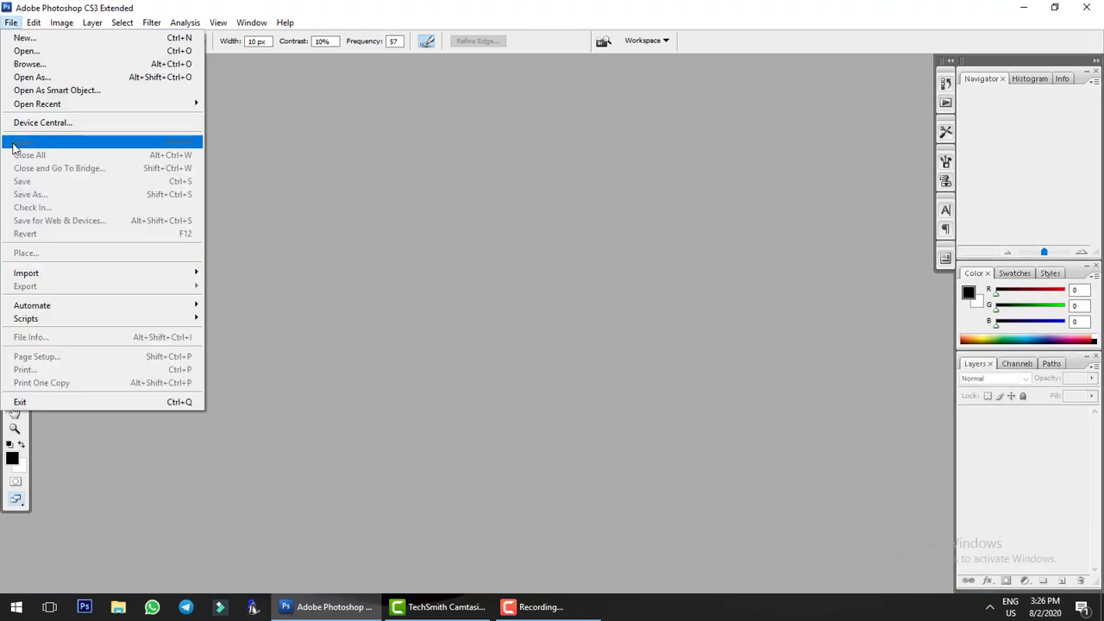
# - Open the beach photo and the red-pillar portrait together from the kelas folder
pyautogui.click(685, 149)
pyautogui.click(11, 22)
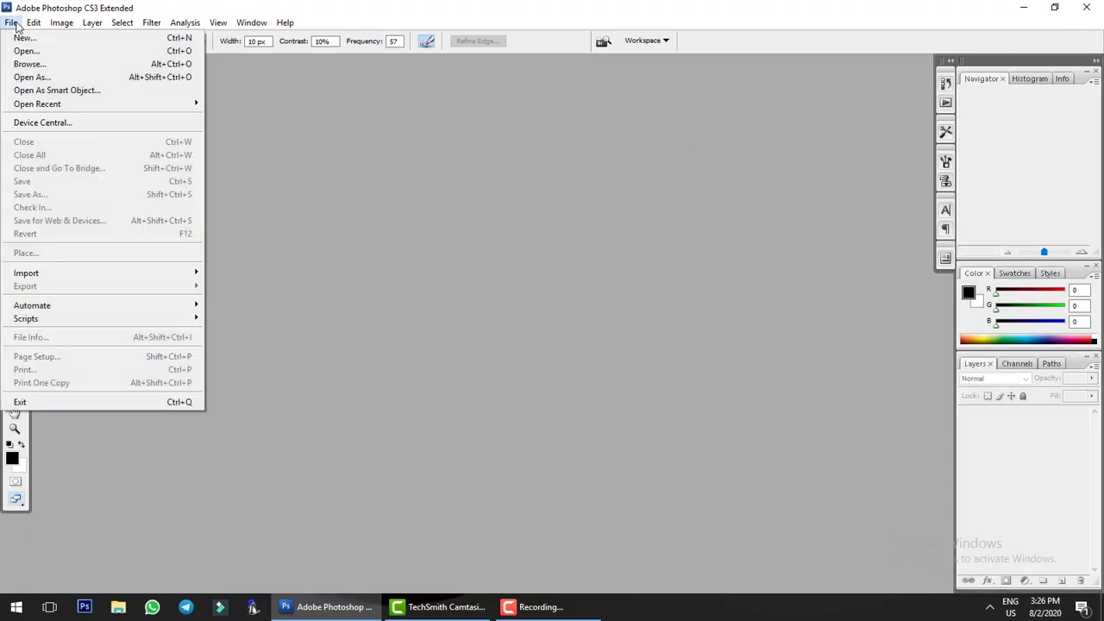
pyautogui.click(43, 52)
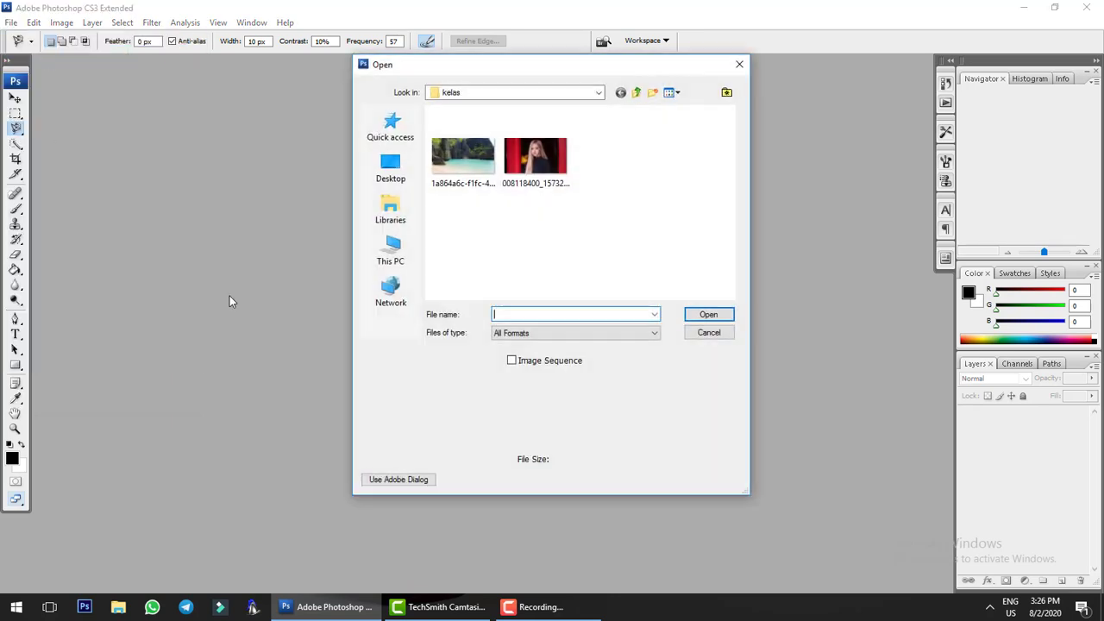
pyautogui.click(463, 157)
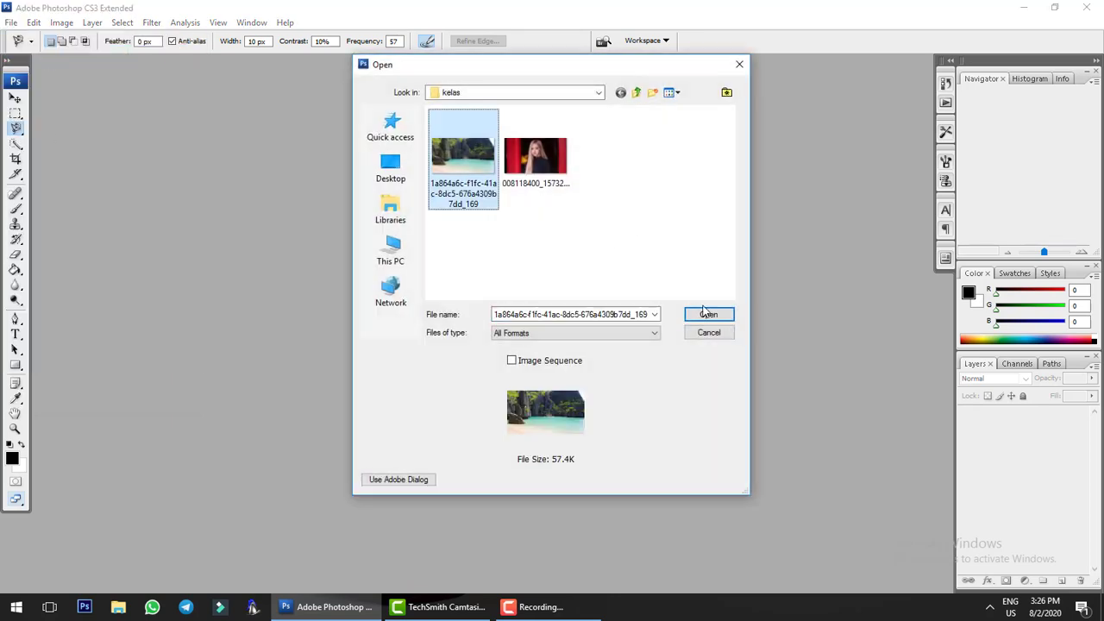
pyautogui.click(548, 168)
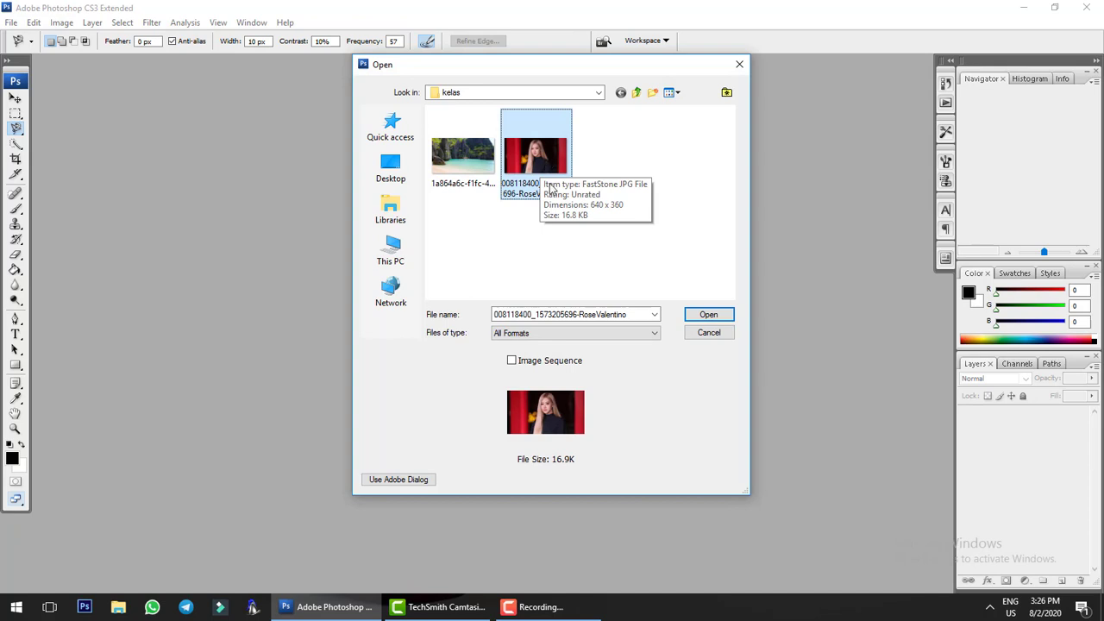
pyautogui.keyDown('ctrl'); pyautogui.click(471, 162); pyautogui.keyUp('ctrl')
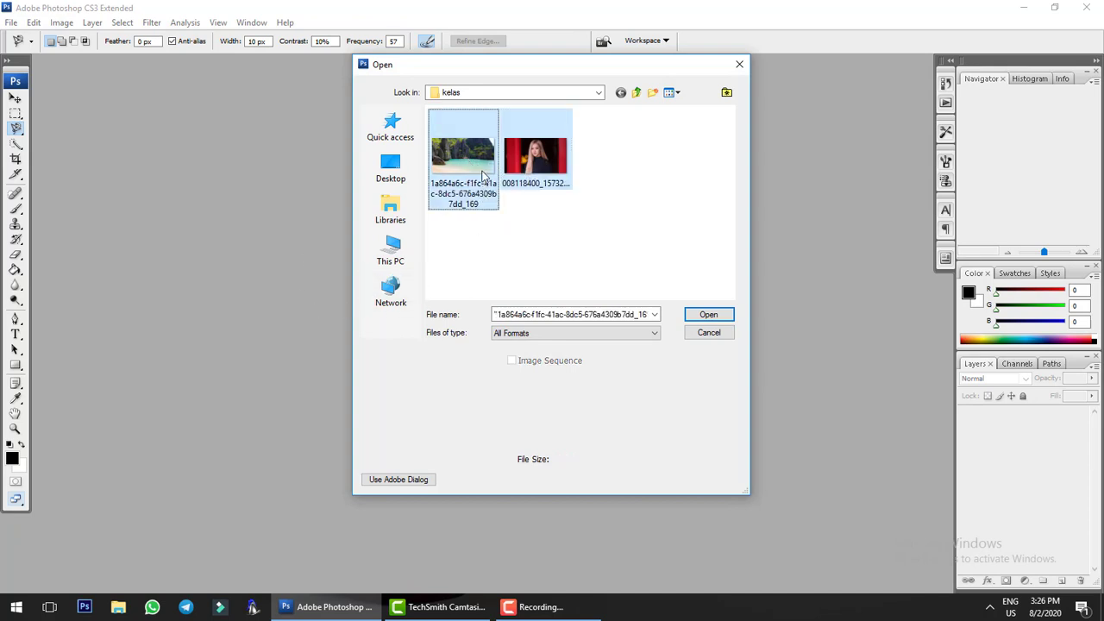
pyautogui.click(714, 314)
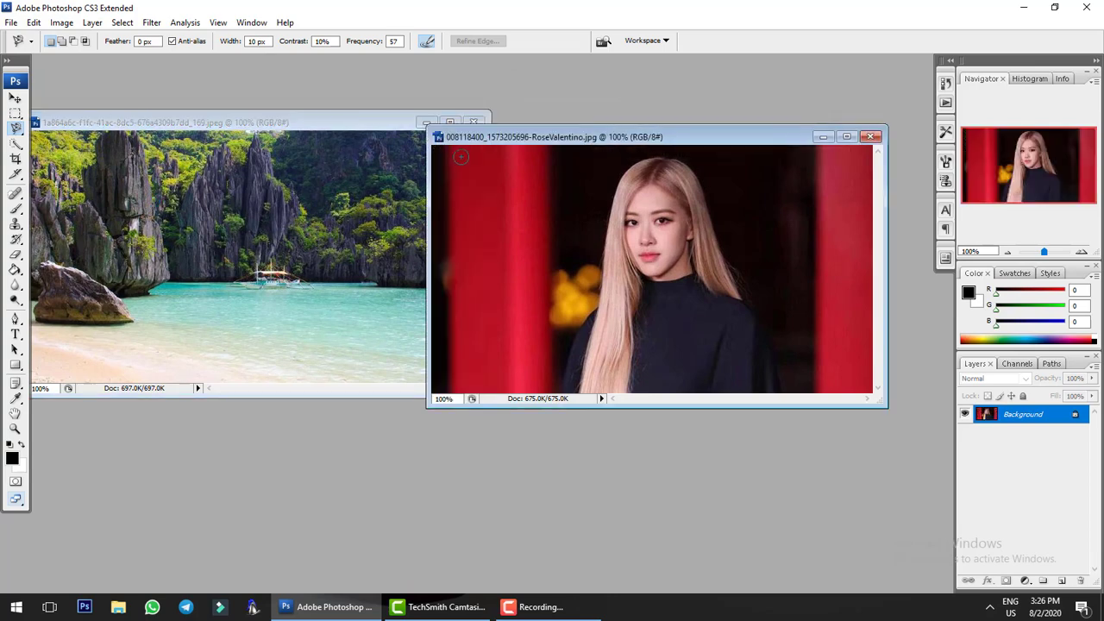
# - Minimize the beach window and maximize the red-pillar portrait to fill the workspace
pyautogui.click(421, 124)
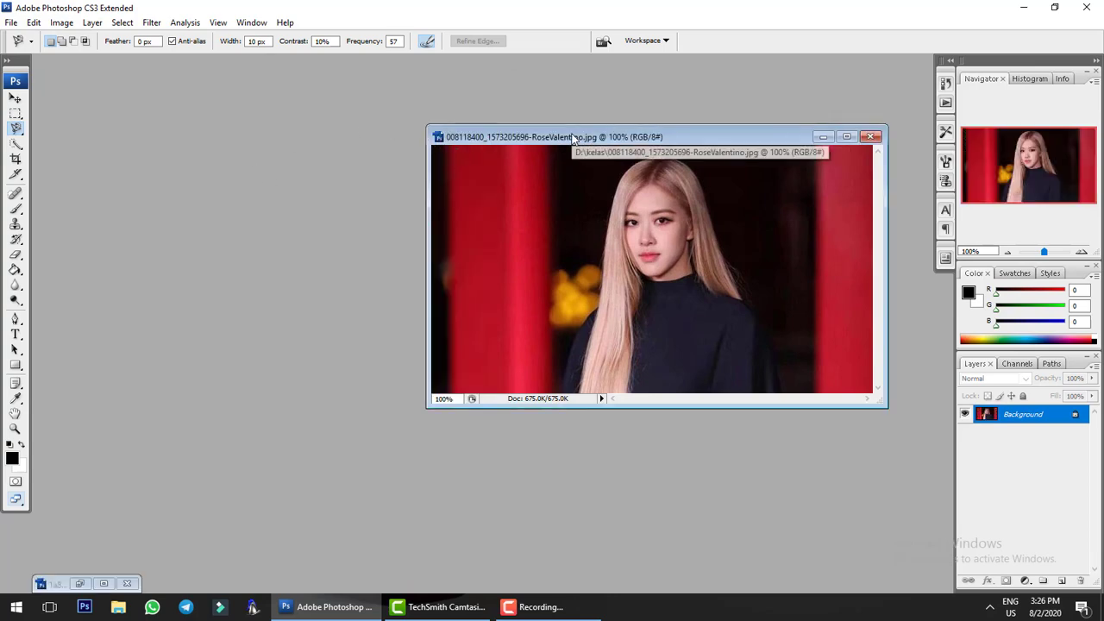
pyautogui.moveTo(573, 138); pyautogui.dragTo(383, 116)
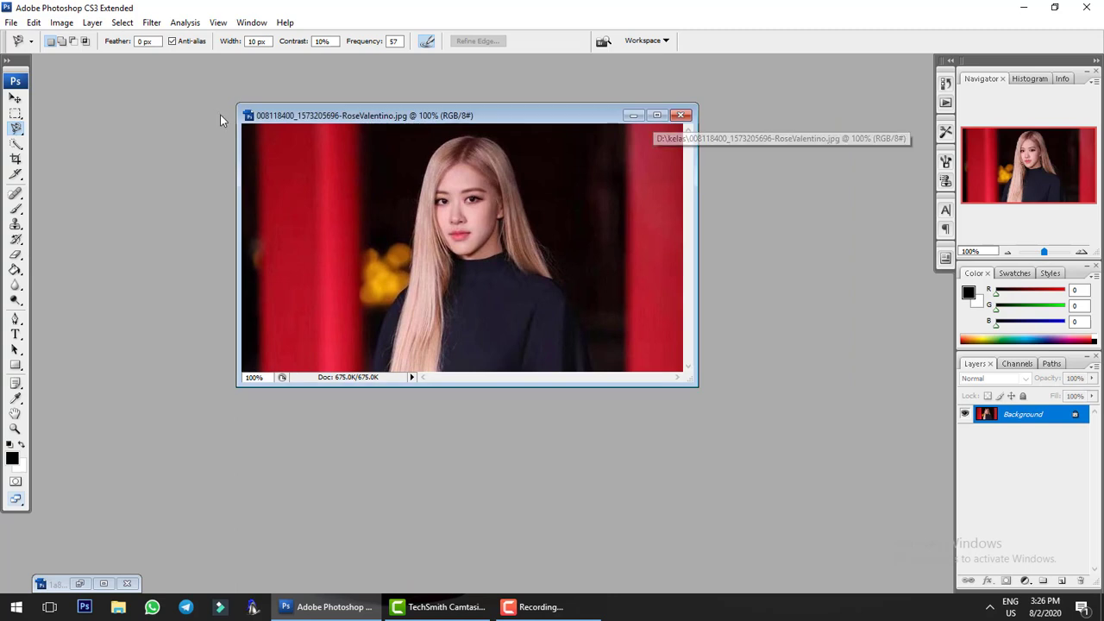
pyautogui.moveTo(448, 118); pyautogui.dragTo(509, 117)
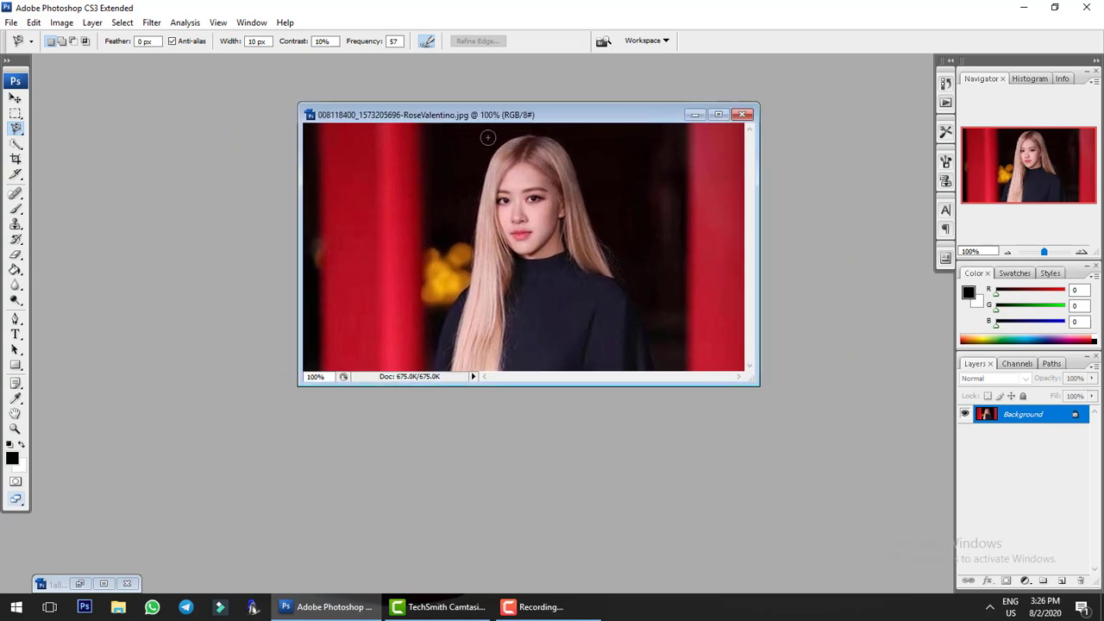
pyautogui.click(721, 114)
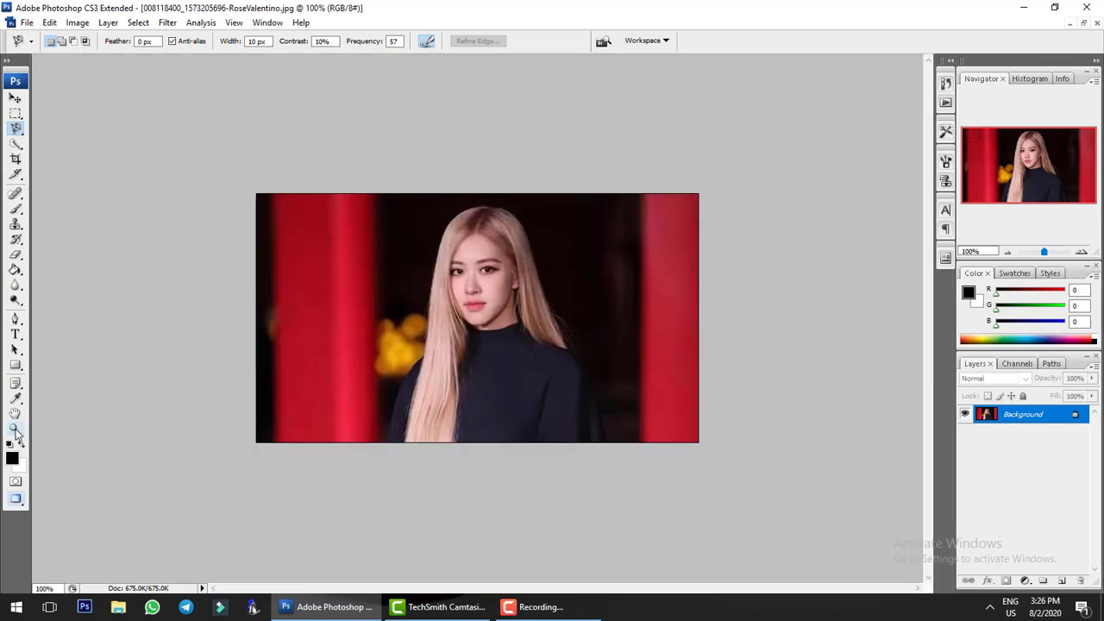
# - Zoom the portrait to 200% and back to 100%, then scroll-zoom in on the woman
pyautogui.click(16, 429)
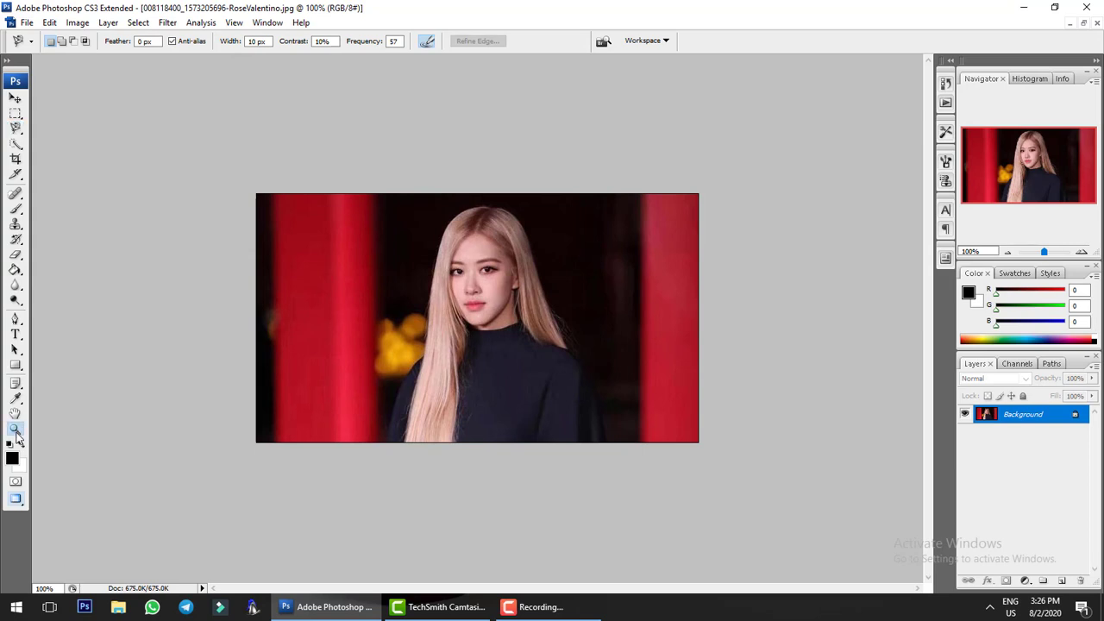
pyautogui.click(508, 292)
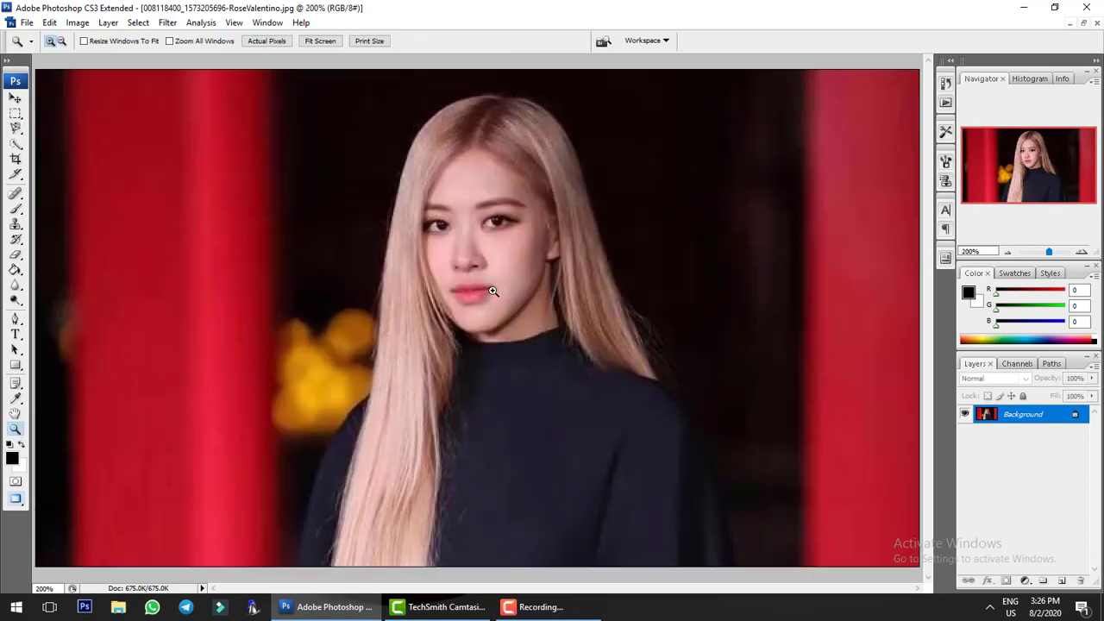
pyautogui.click(61, 41)
pyautogui.click(531, 220)
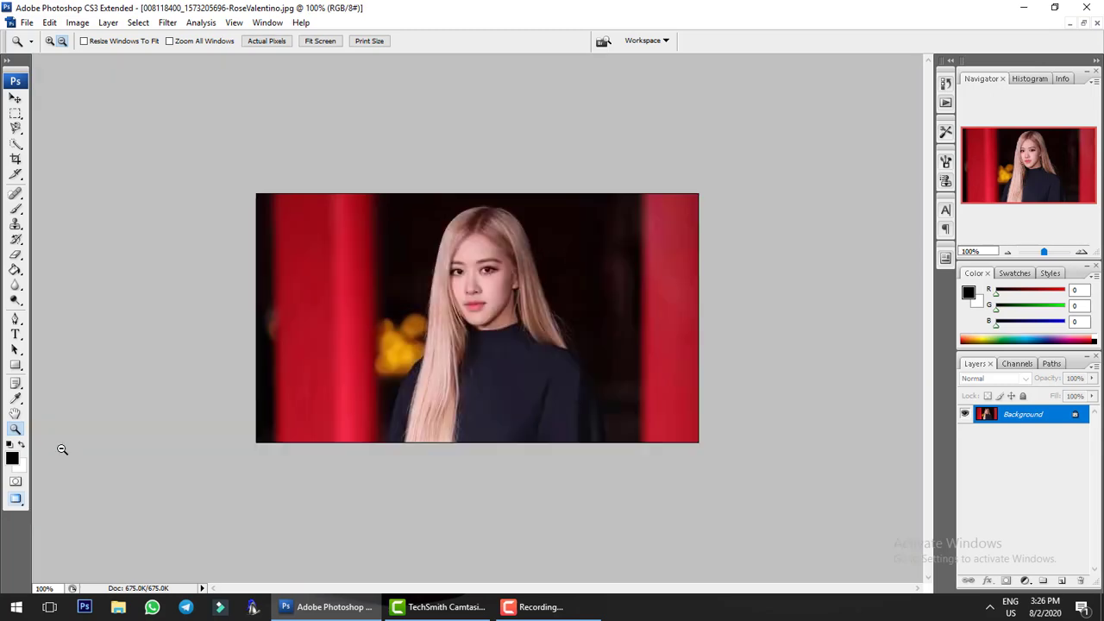
pyautogui.click(16, 100)
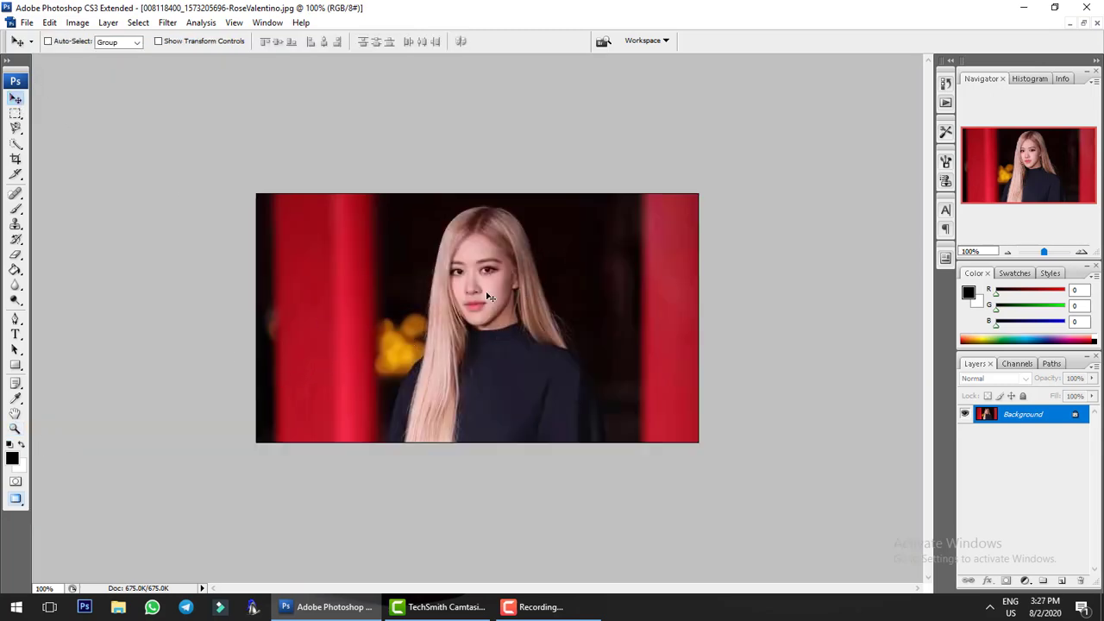
pyautogui.scroll(1, 479, 289)
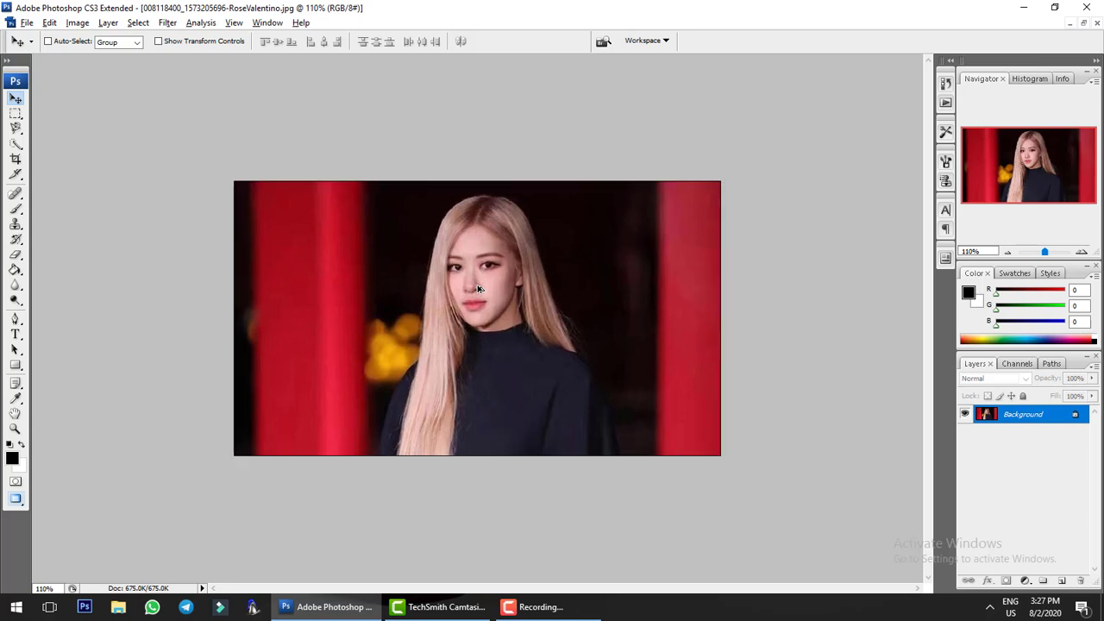
pyautogui.scroll(1, 479, 289)
pyautogui.scroll(1, 478, 289)
pyautogui.scroll(1, 478, 289)
pyautogui.scroll(1, 479, 289)
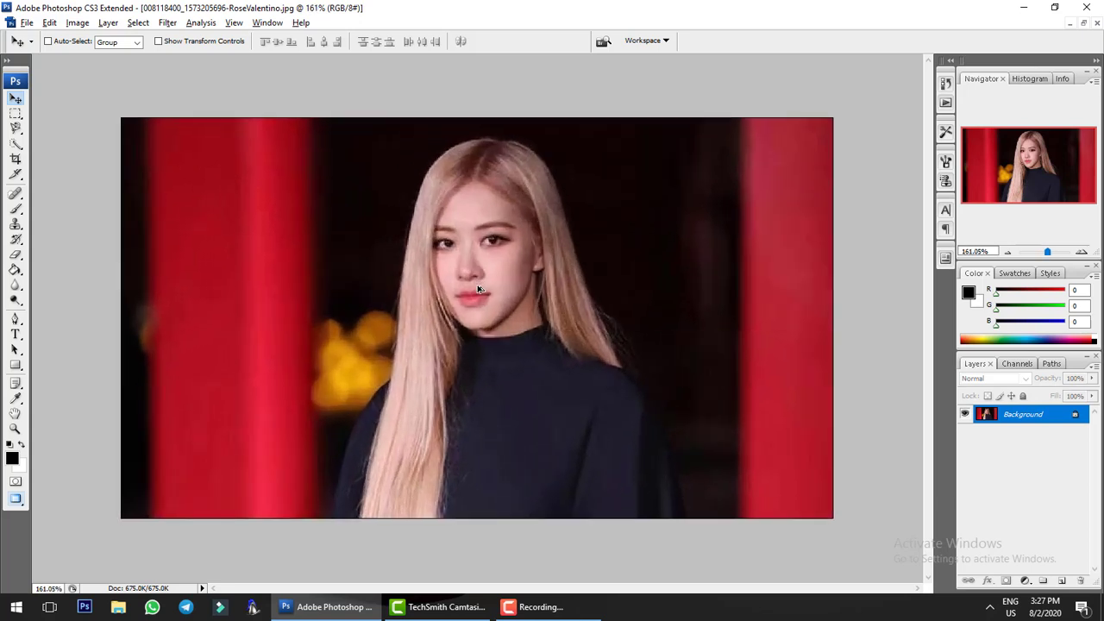
# - Reselect the Magnetic Lasso from the lasso flyout and zoom the portrait to about 236%
pyautogui.click(16, 129)
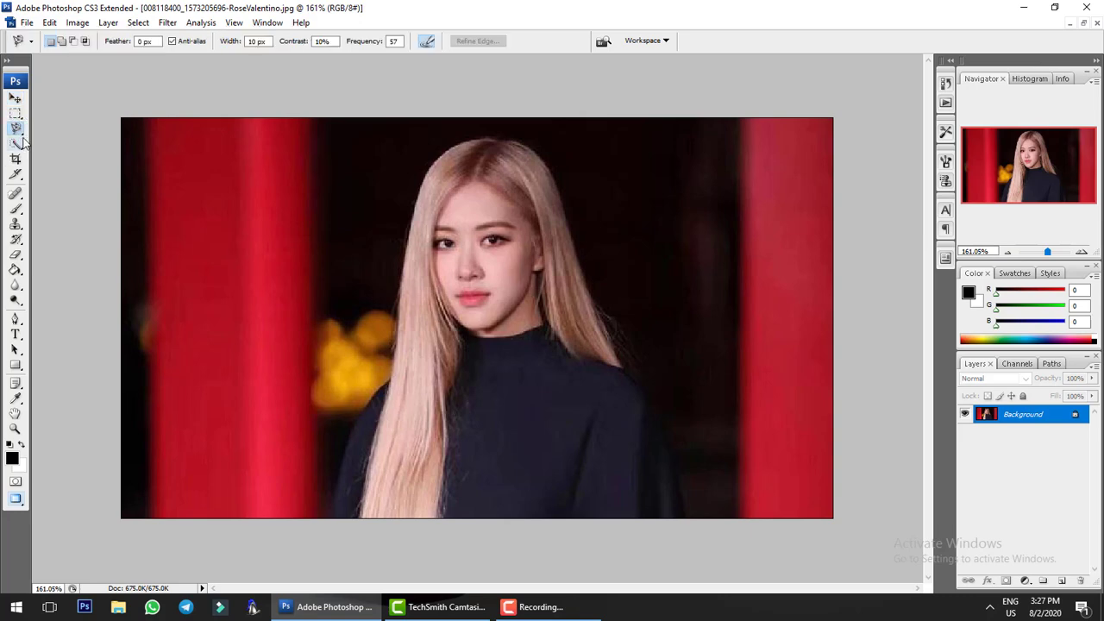
pyautogui.rightClick(16, 129)
pyautogui.click(16, 113)
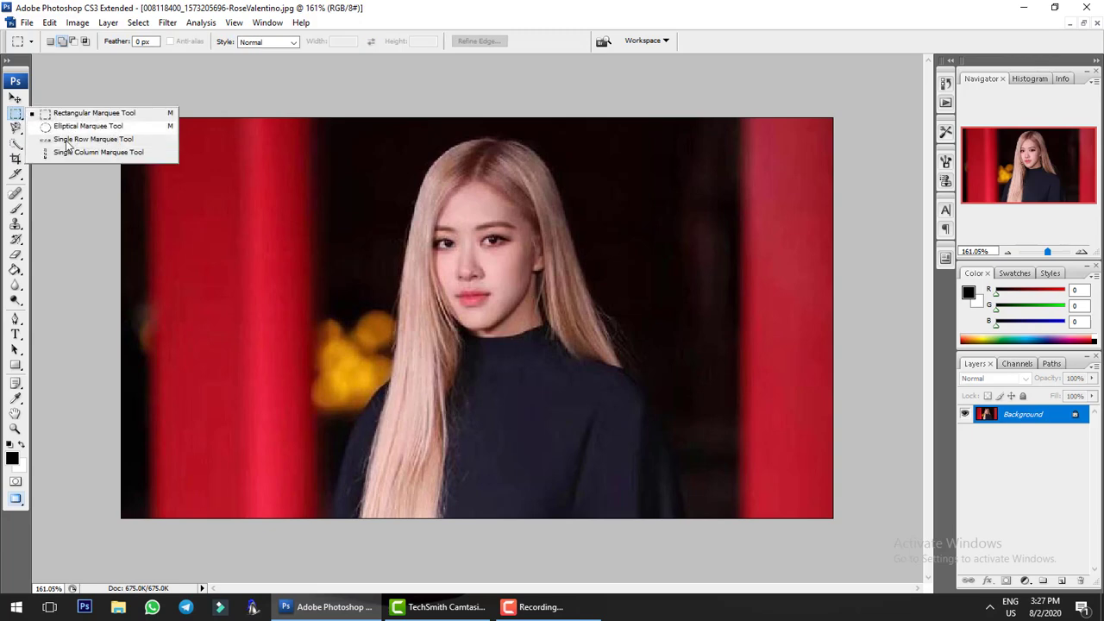
pyautogui.click(17, 129)
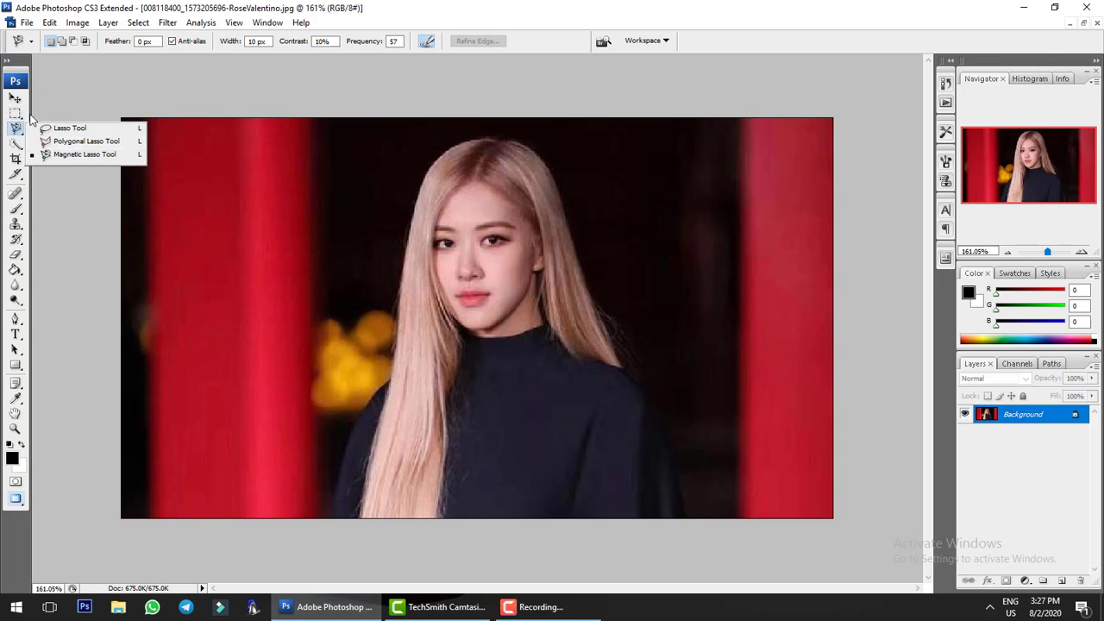
pyautogui.click(87, 154)
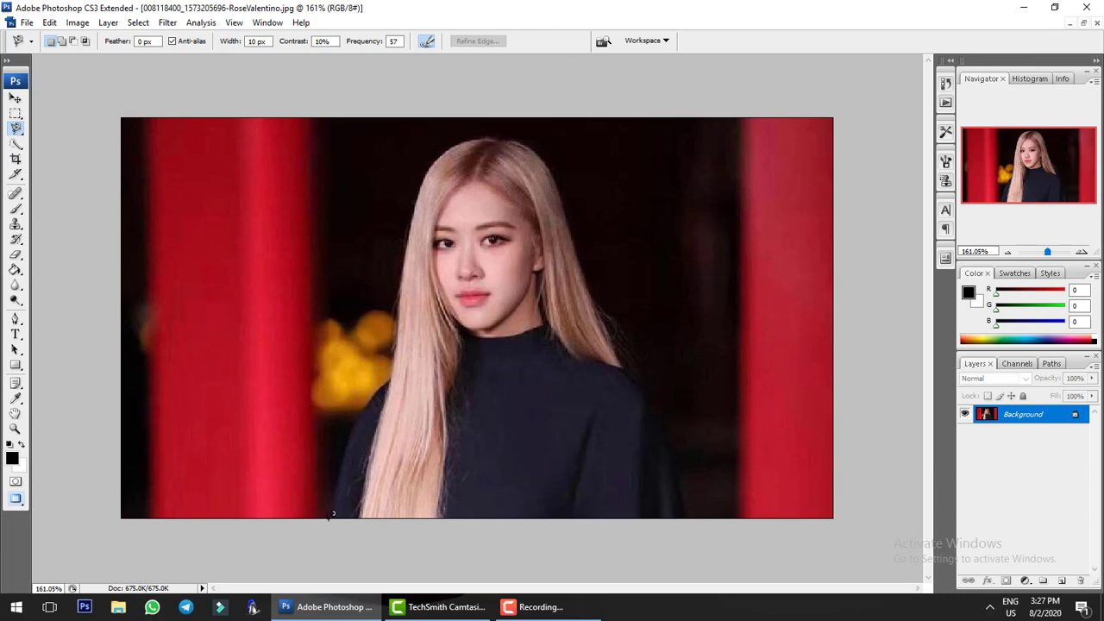
pyautogui.scroll(1, 333, 514)
pyautogui.scroll(3, 332, 522)
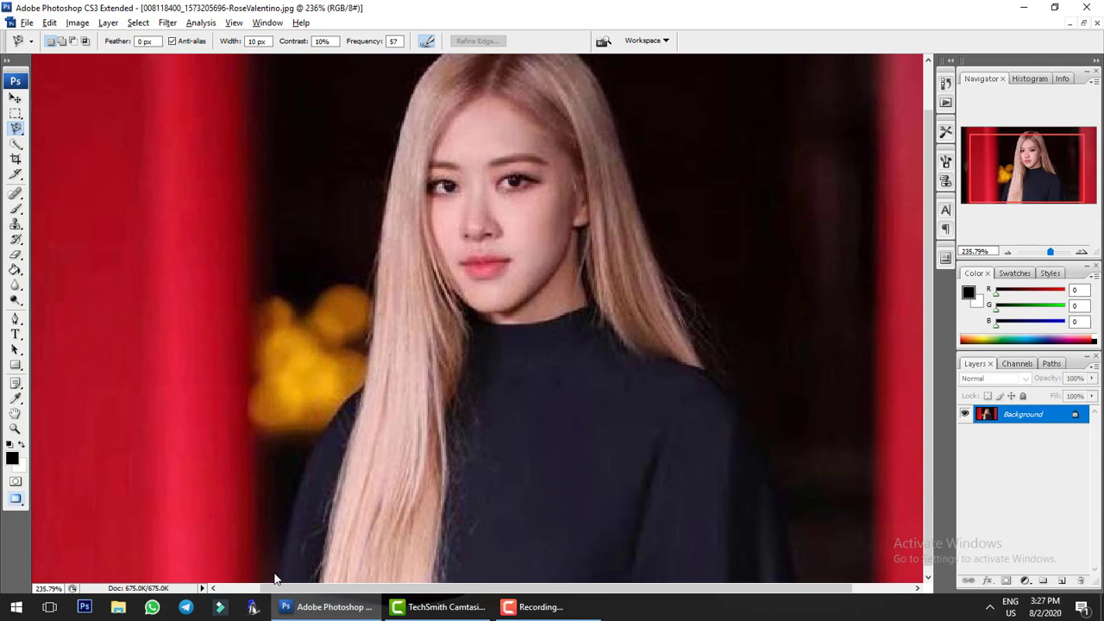
# - Trace the Magnetic Lasso around the woman's hair and shoulders and close the selection at the start point
pyautogui.click(275, 510)
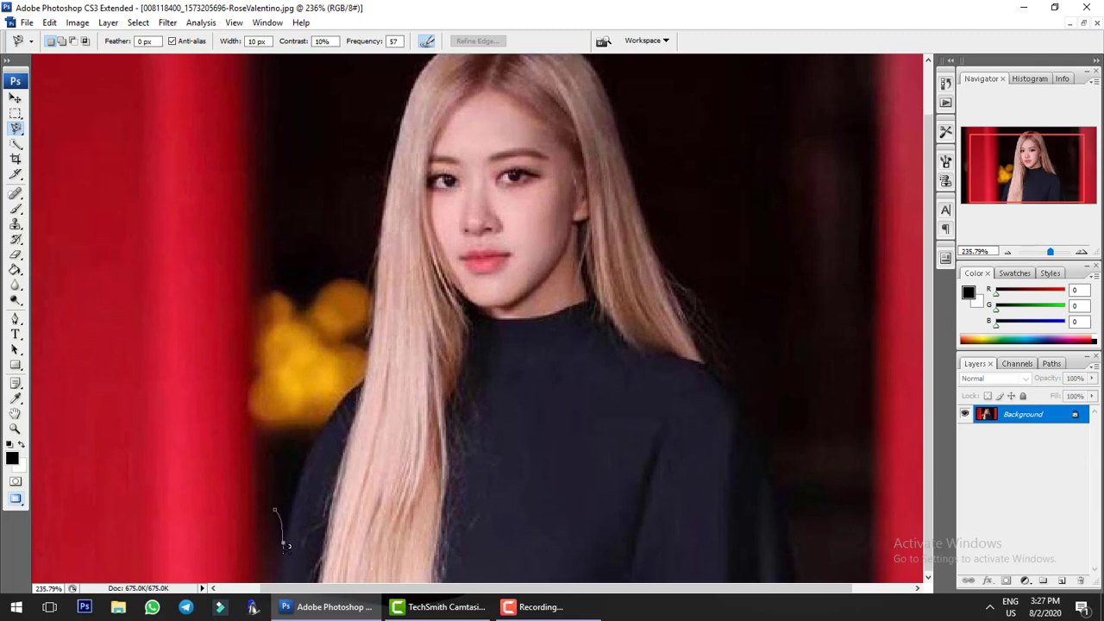
pyautogui.doubleClick(285, 549)
pyautogui.click(554, 235)
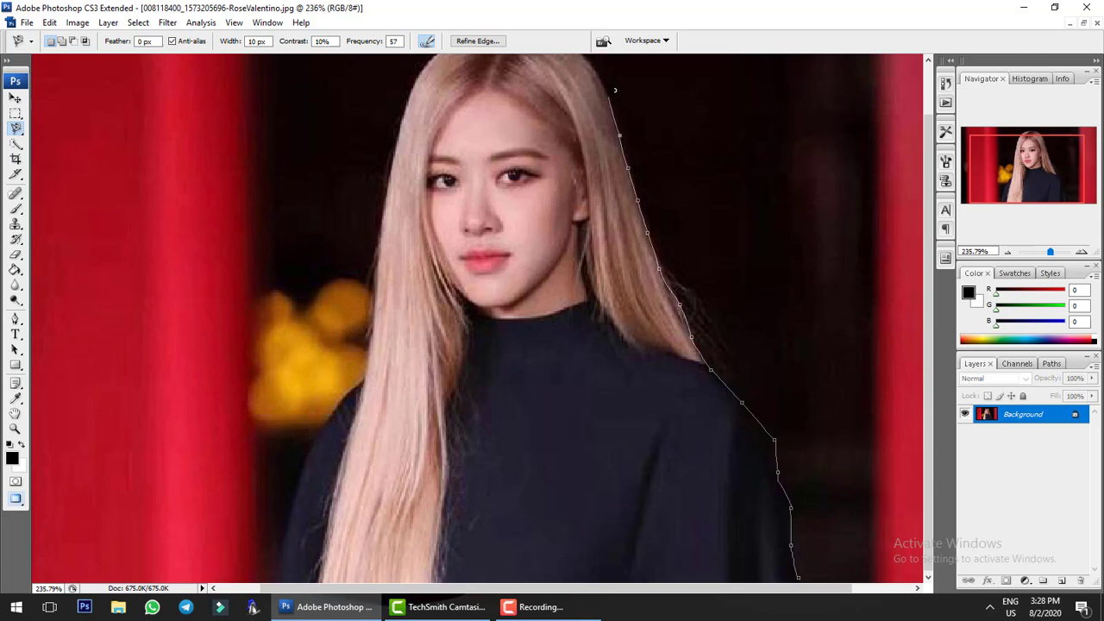
pyautogui.scroll(3, 608, 72)
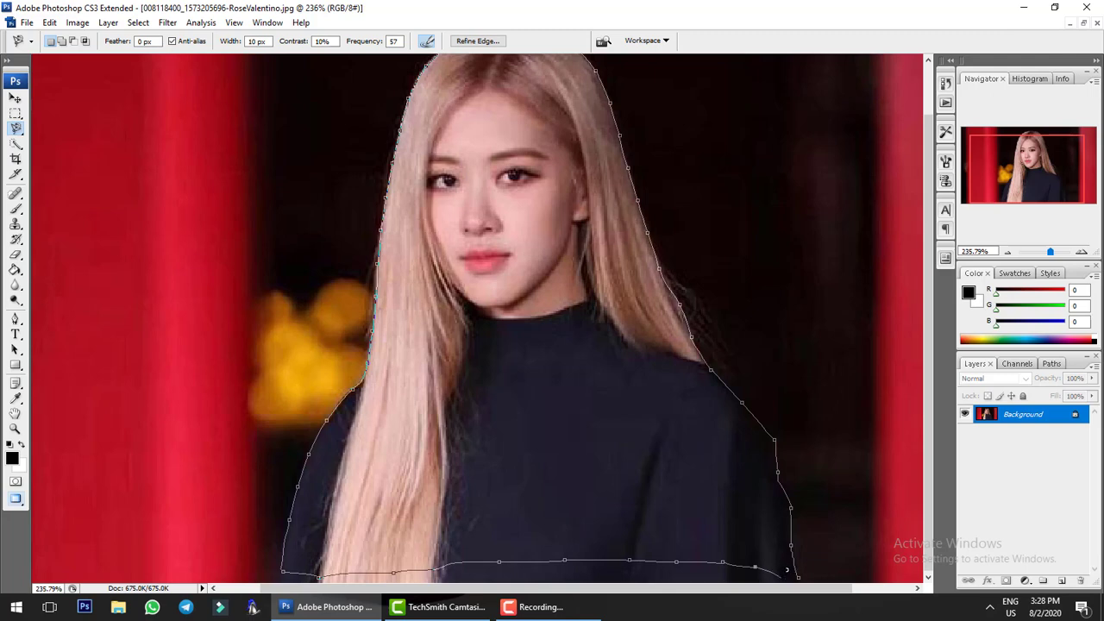
pyautogui.click(795, 572)
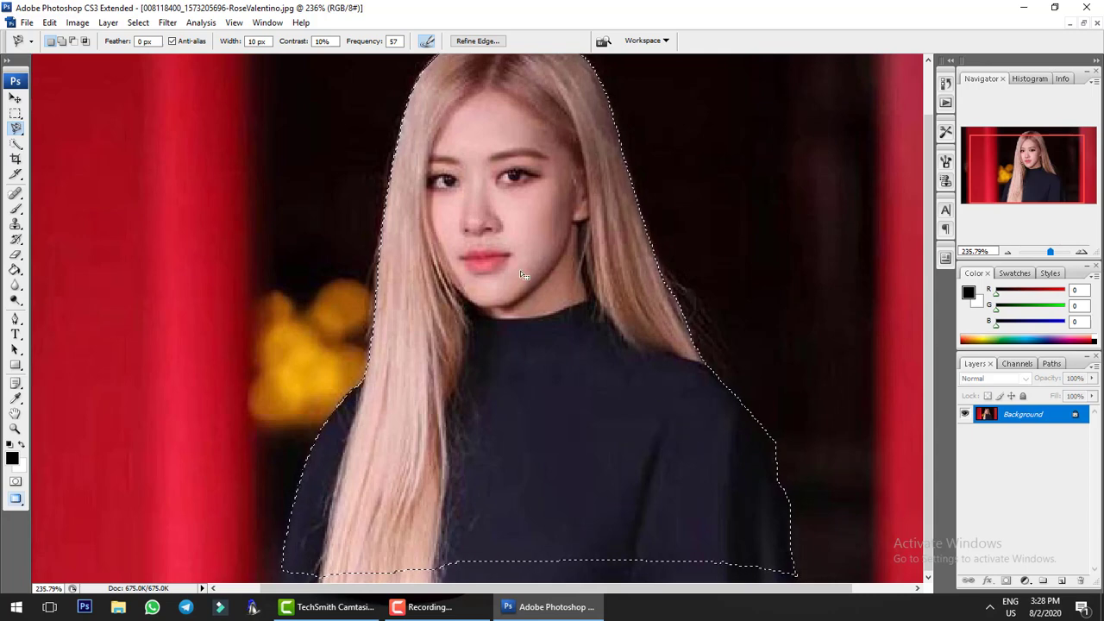
# - Zoom out to 177% and activate the Rectangular Marquee Tool (Feather 0 px, Style Normal)
pyautogui.scroll(-2, 555, 268)
pyautogui.scroll(-1, 531, 328)
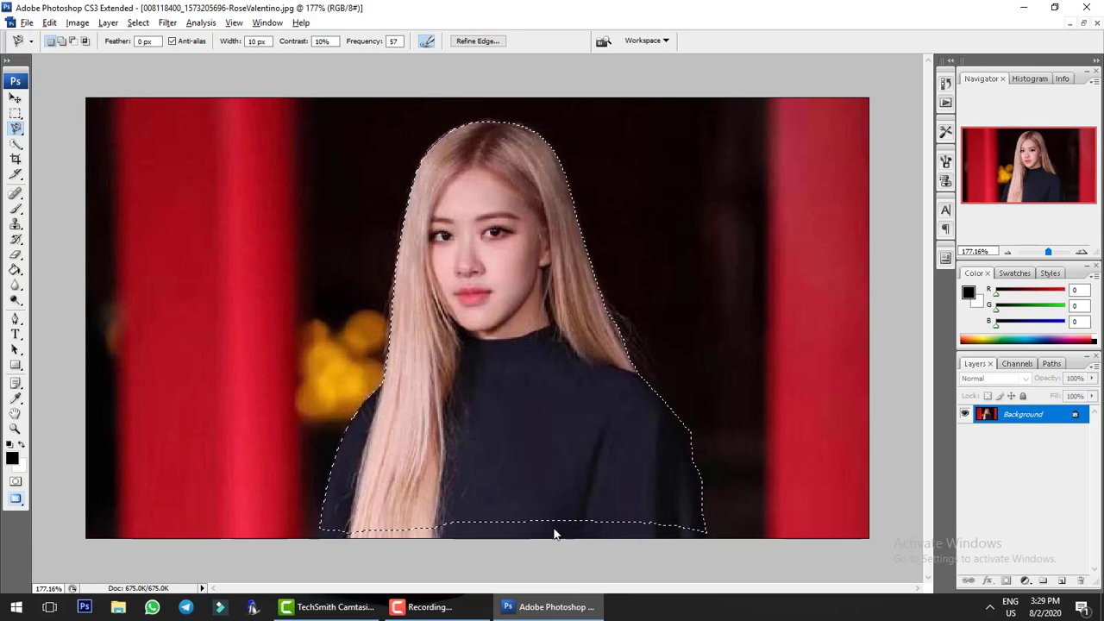
pyautogui.click(14, 114)
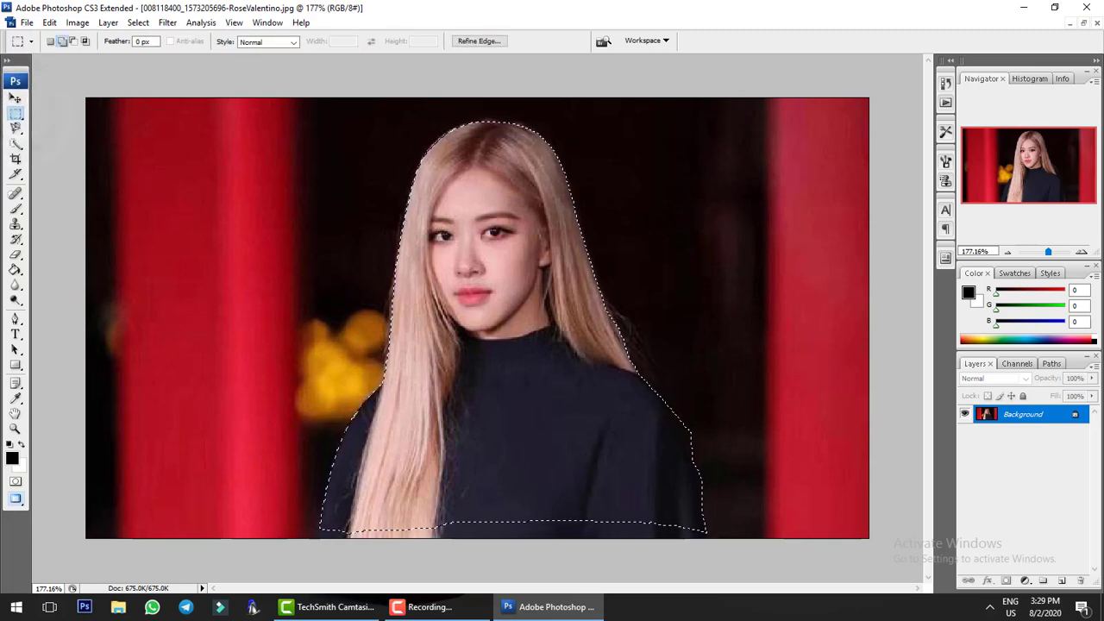
# - Add and subtract rectangles so the woman's selection runs straight along the photo's bottom edge
pyautogui.click(52, 42)
pyautogui.click(62, 41)
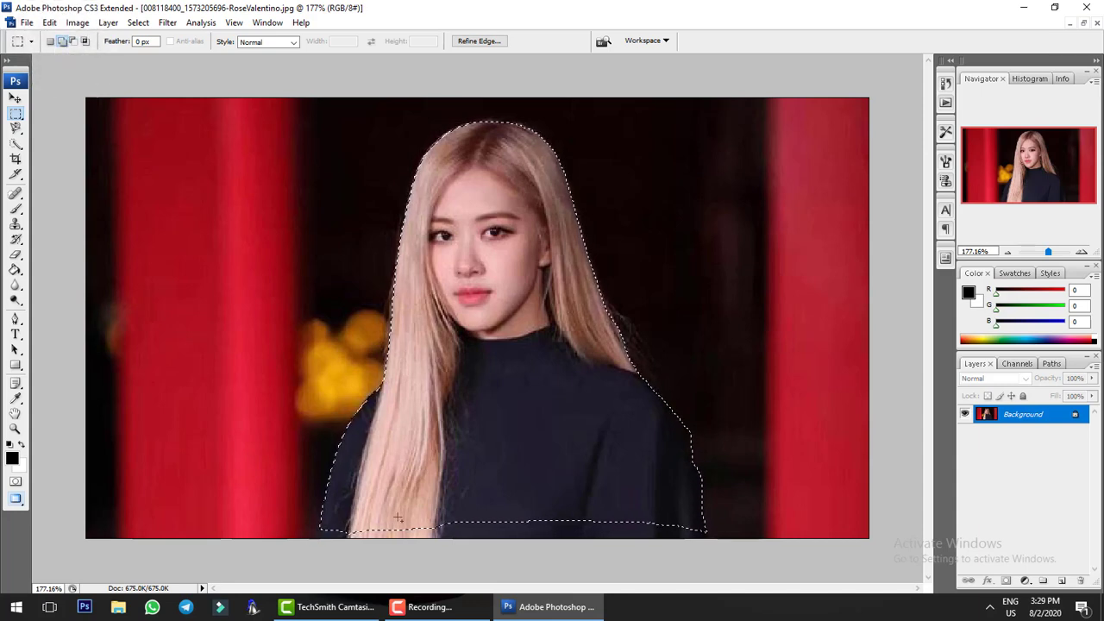
pyautogui.moveTo(398, 517); pyautogui.dragTo(639, 546)
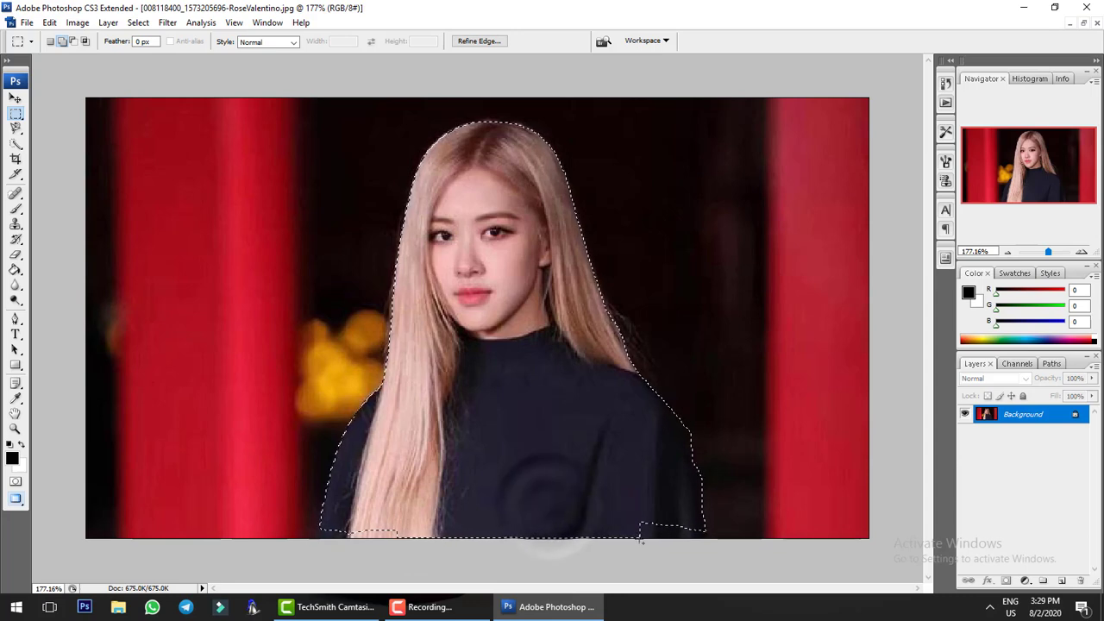
pyautogui.click(73, 41)
pyautogui.moveTo(625, 476); pyautogui.dragTo(659, 540)
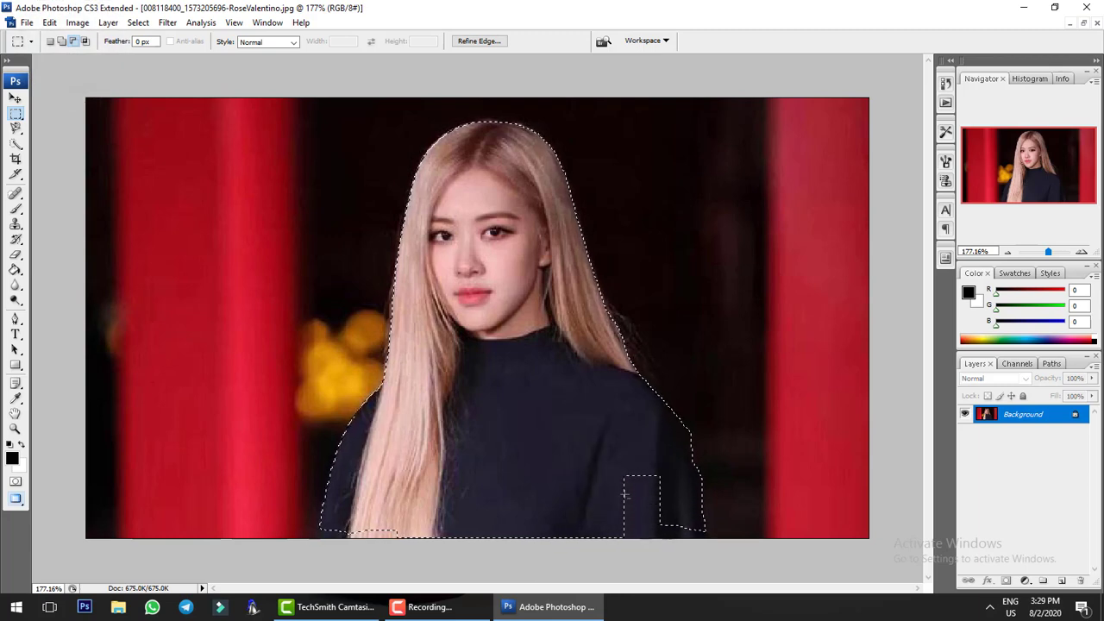
pyautogui.click(62, 41)
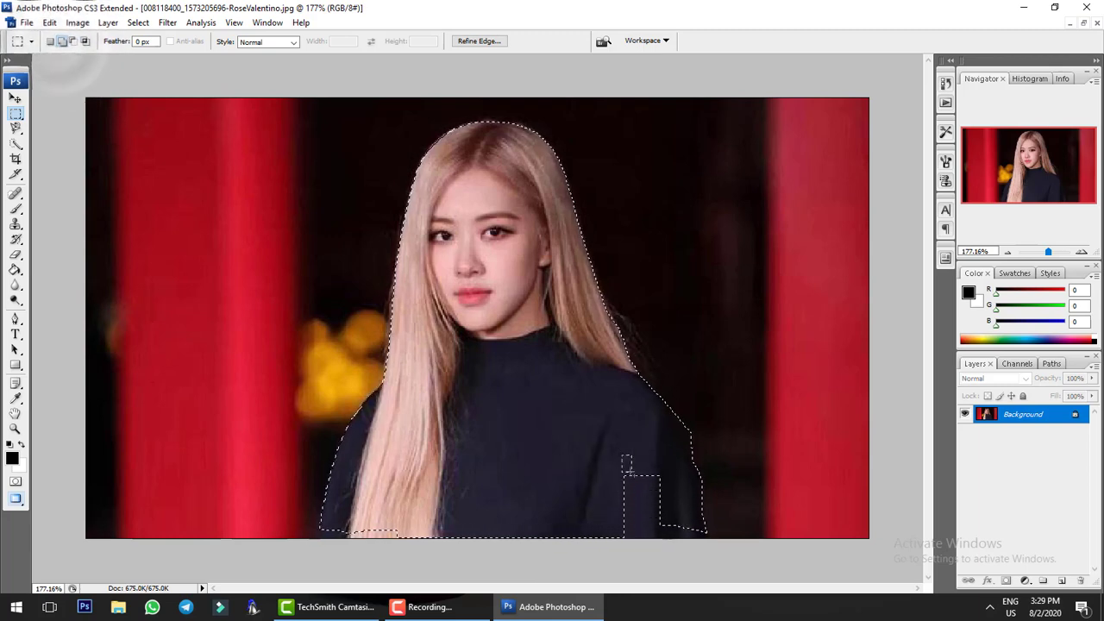
pyautogui.moveTo(608, 440); pyautogui.dragTo(693, 546)
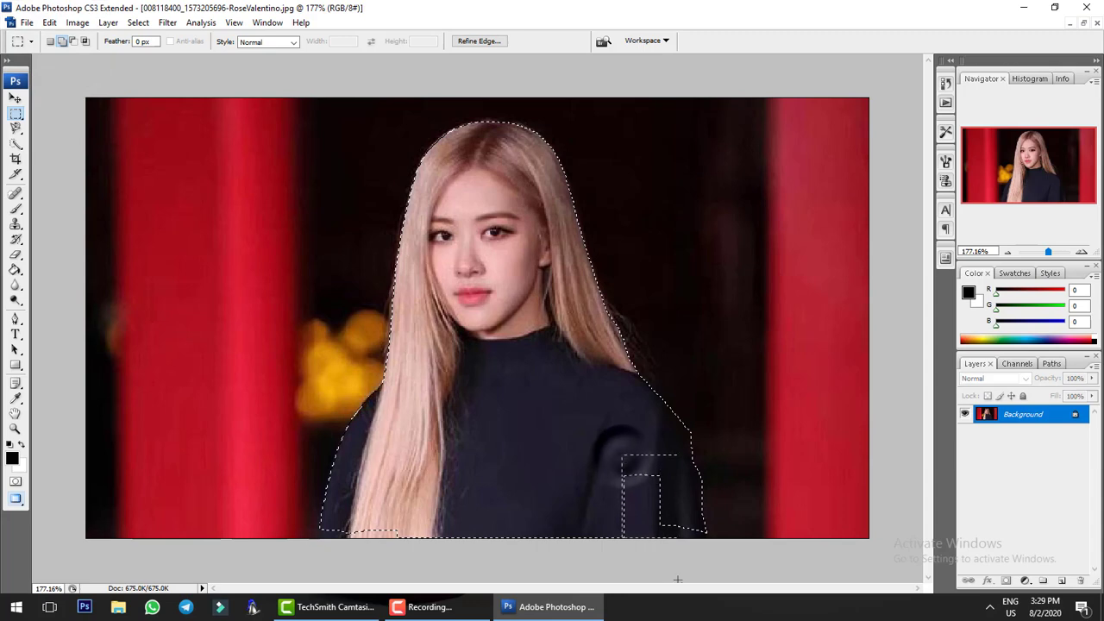
pyautogui.click(697, 532)
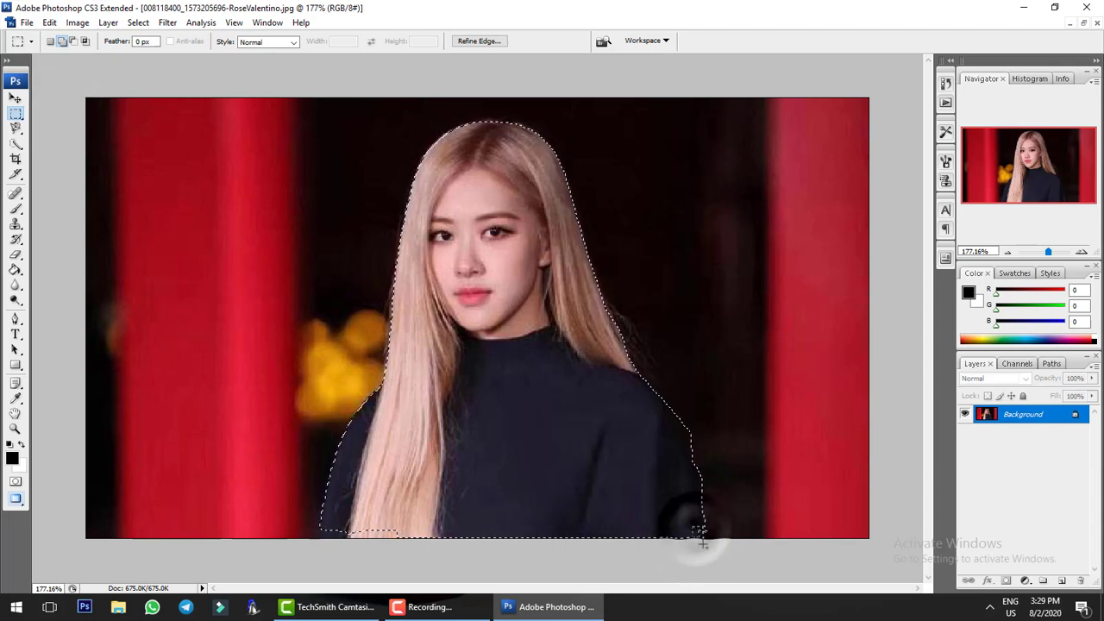
pyautogui.click(17, 115)
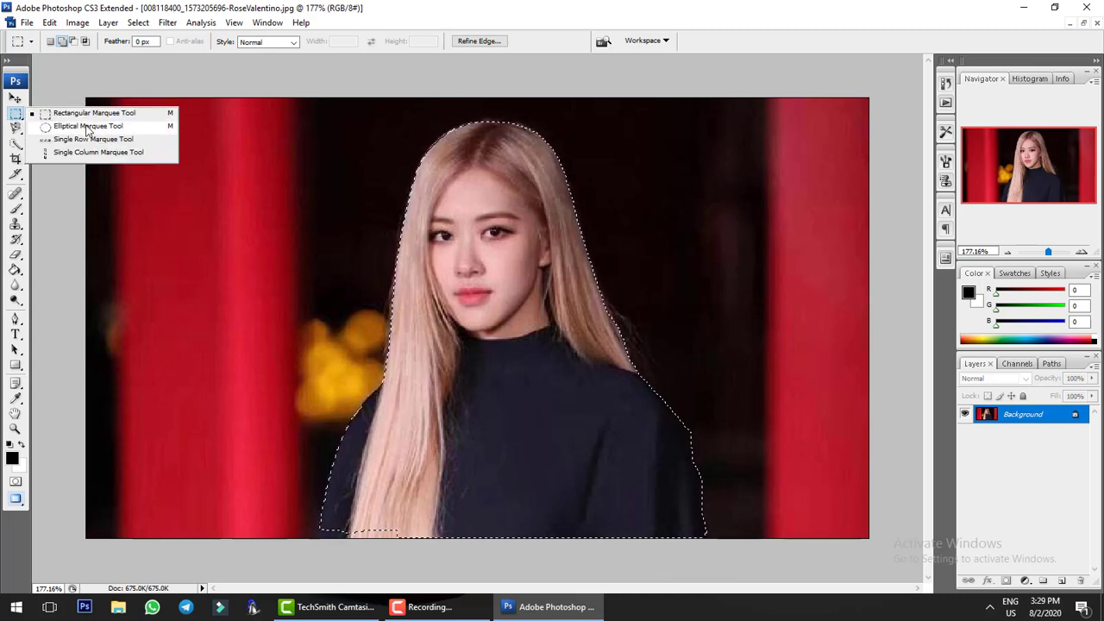
# - Add an elliptical marquee over the gap below the woman's hair at the lower left
pyautogui.click(87, 127)
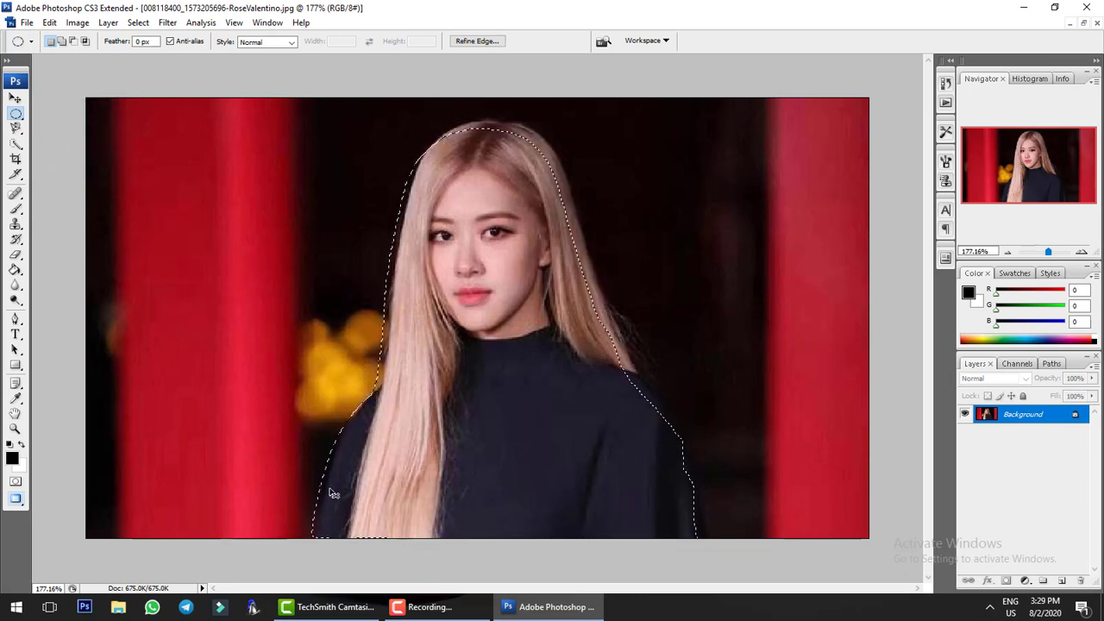
pyautogui.moveTo(332, 493); pyautogui.dragTo(341, 487)
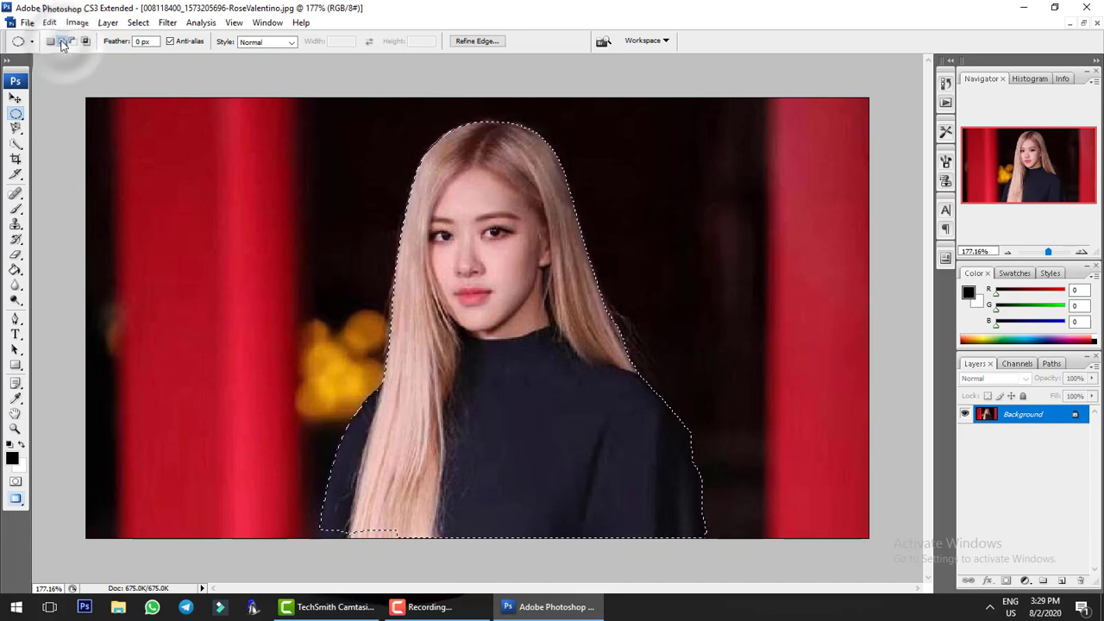
pyautogui.click(61, 41)
pyautogui.moveTo(390, 511); pyautogui.dragTo(320, 571)
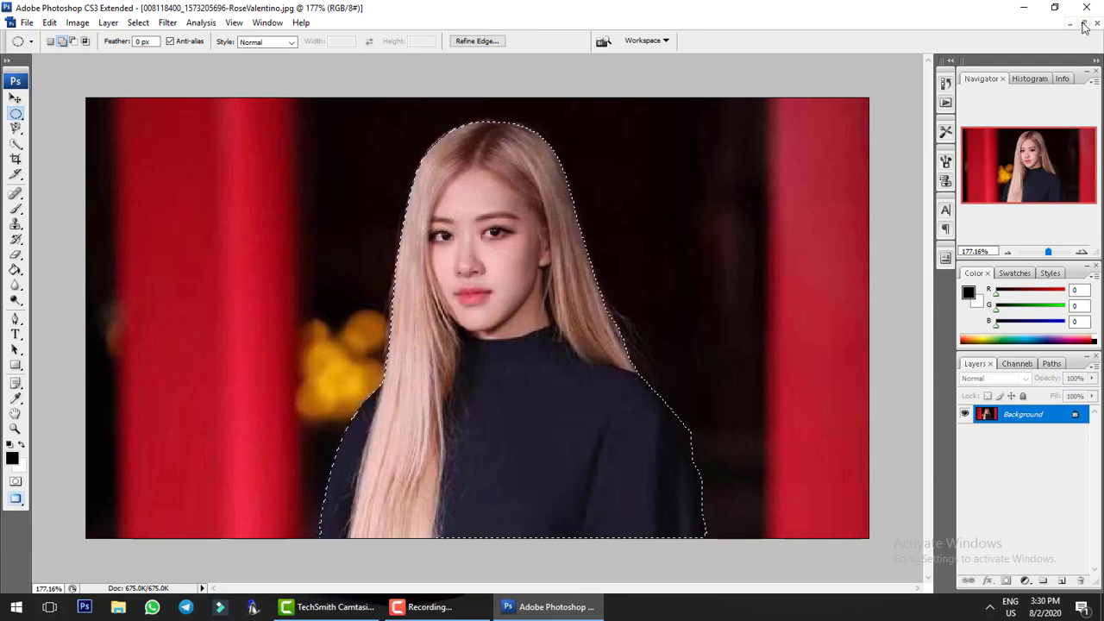
# - Restore the portrait and beach photos as floating windows arranged side by side
pyautogui.click(1083, 24)
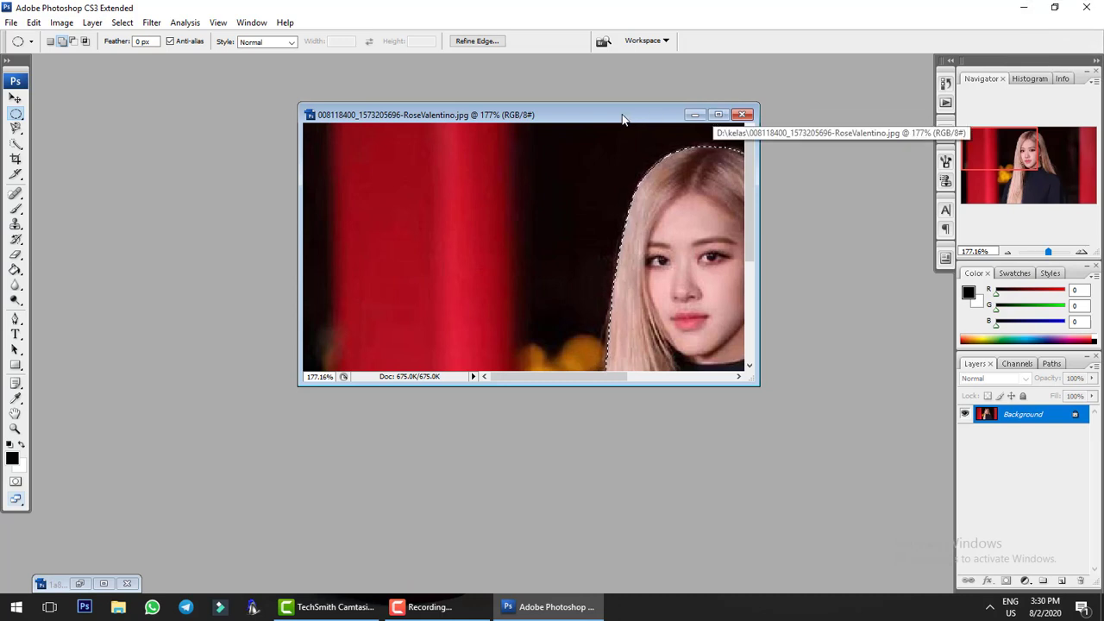
pyautogui.moveTo(624, 116); pyautogui.dragTo(725, 95)
pyautogui.hscroll(1, 689, 193)
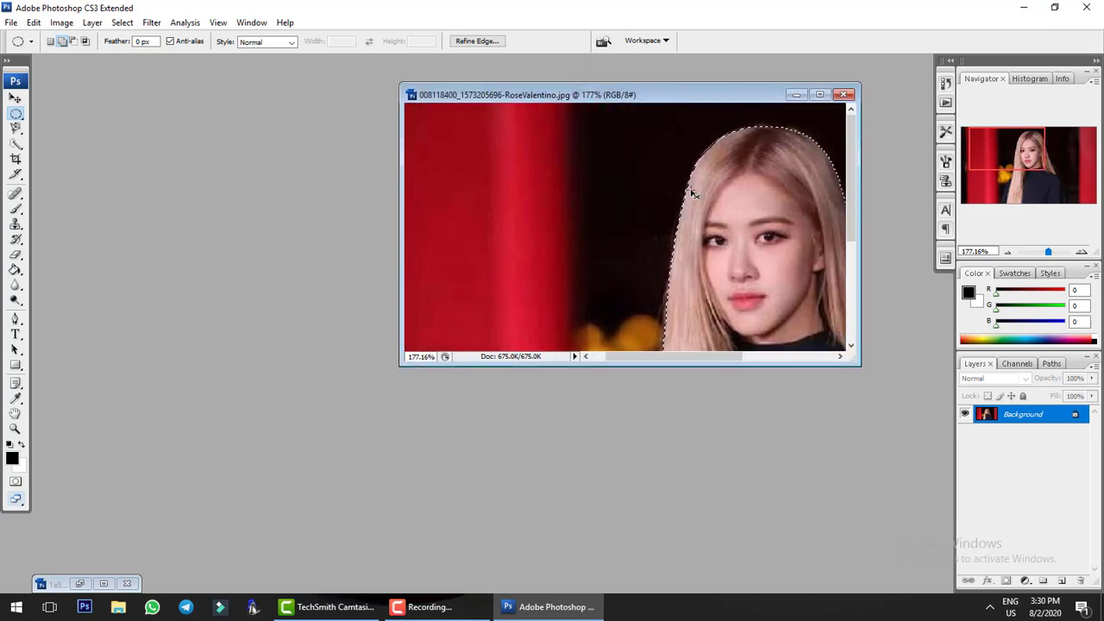
pyautogui.scroll(-4, 690, 193)
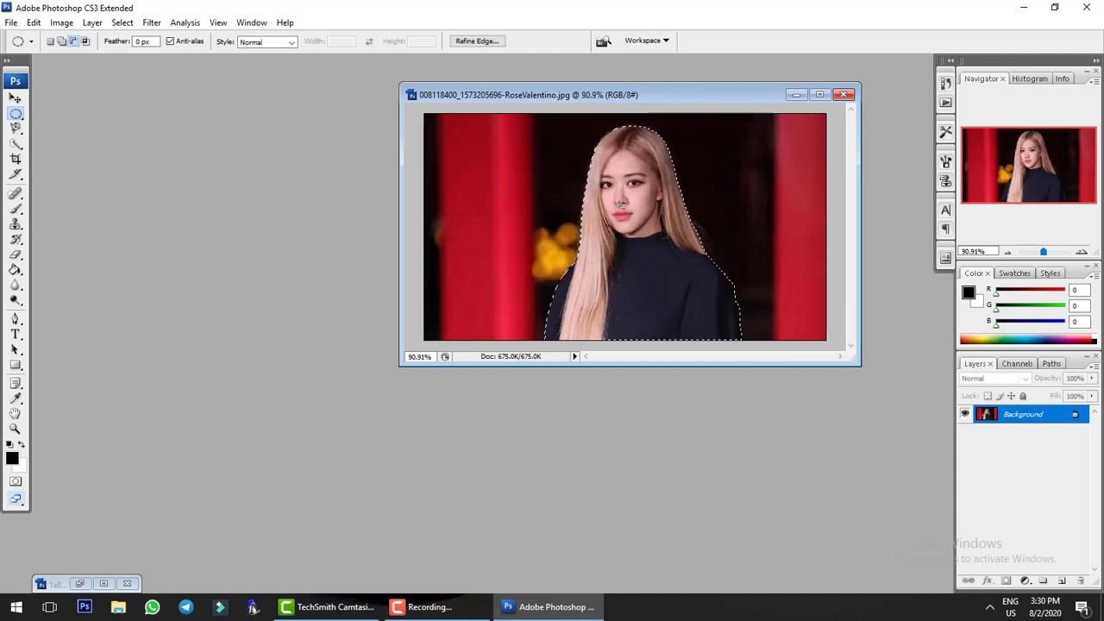
pyautogui.click(106, 585)
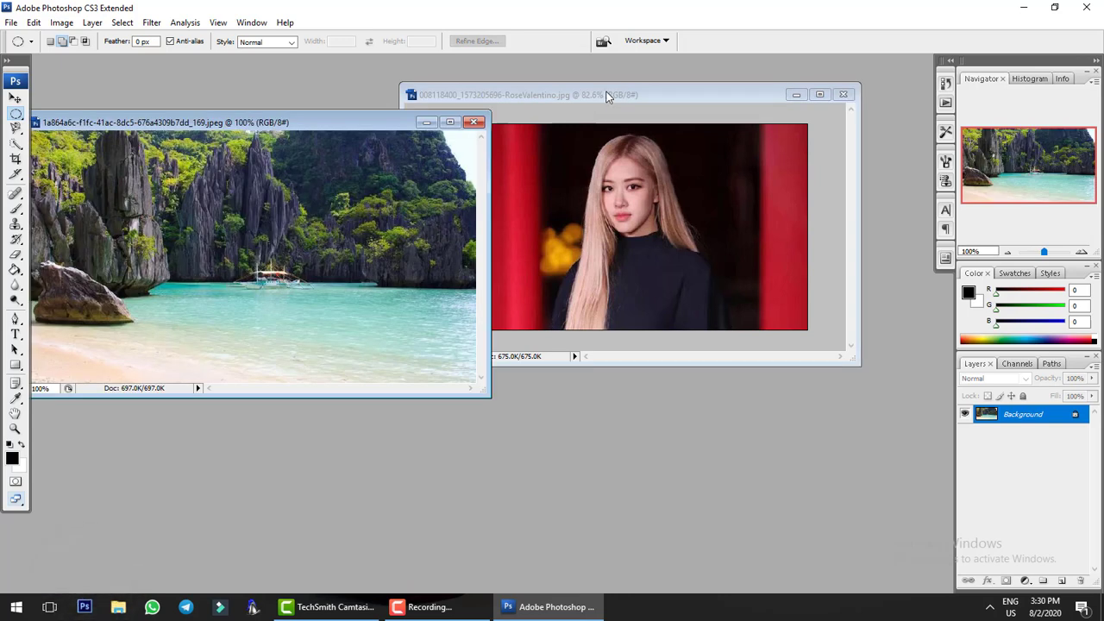
pyautogui.moveTo(603, 93); pyautogui.dragTo(727, 93)
pyautogui.moveTo(375, 126)
pyautogui.mouseDown()
pyautogui.moveTo(400, 106)
pyautogui.moveTo(389, 92)
pyautogui.mouseUp()
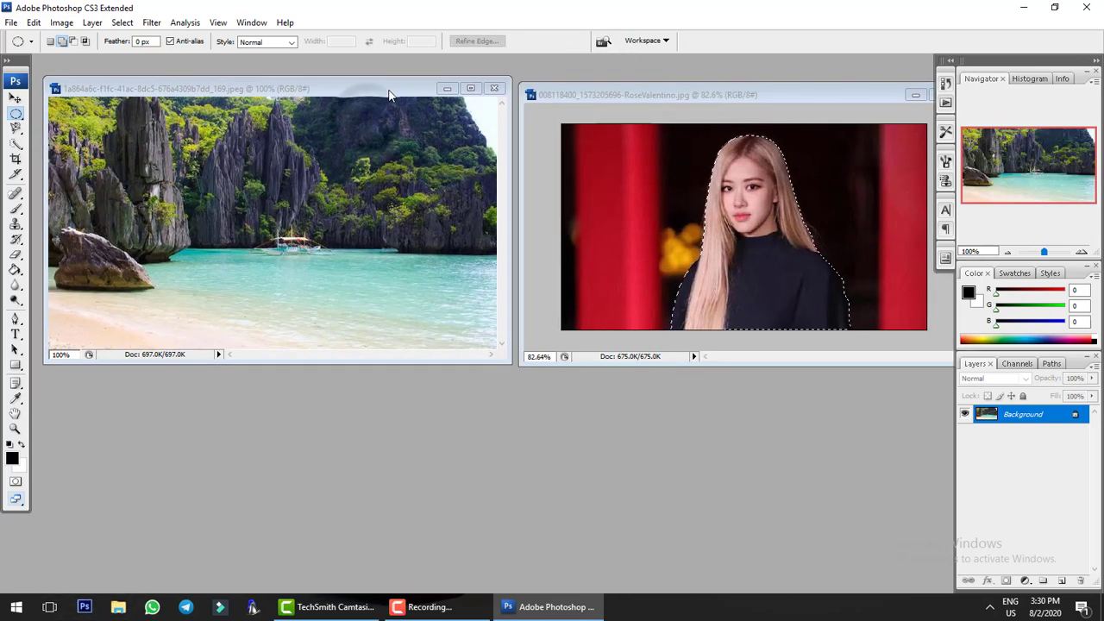
# - Move the selected woman into the beach photo as Layer 1, positioned on its right side
pyautogui.click(14, 100)
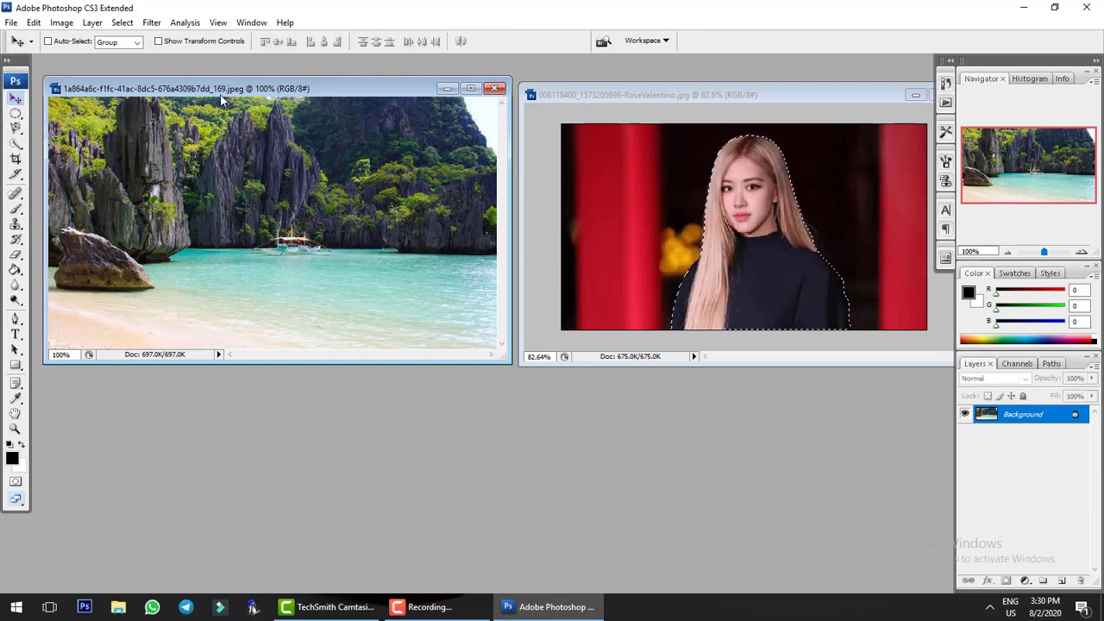
pyautogui.click(736, 99)
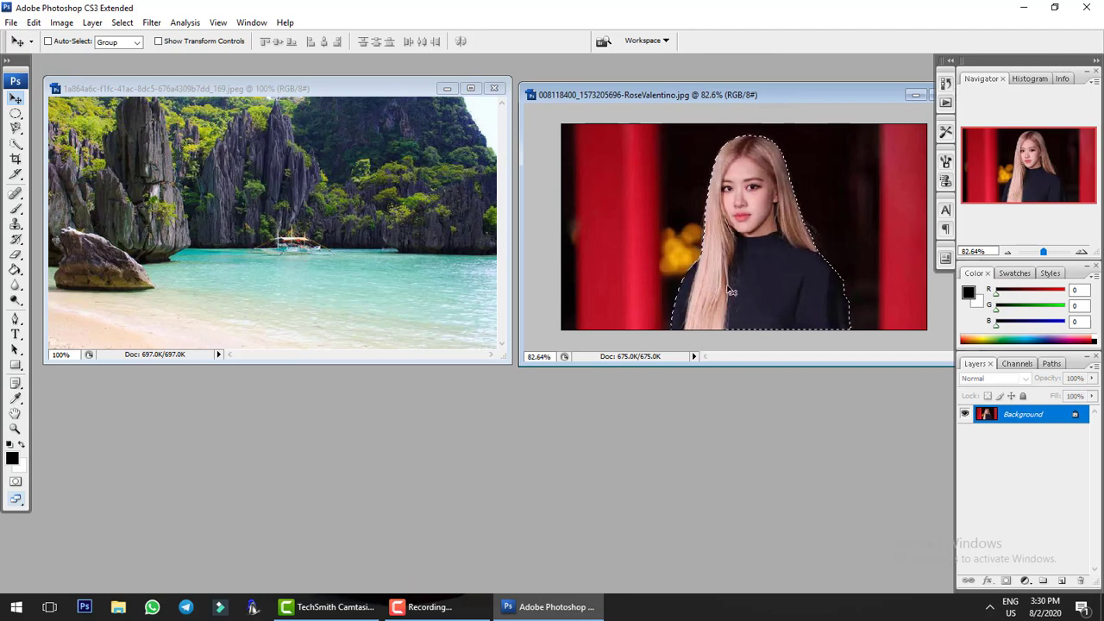
pyautogui.moveTo(730, 291)
pyautogui.mouseDown()
pyautogui.moveTo(529, 254)
pyautogui.moveTo(365, 299)
pyautogui.moveTo(367, 277)
pyautogui.mouseUp()
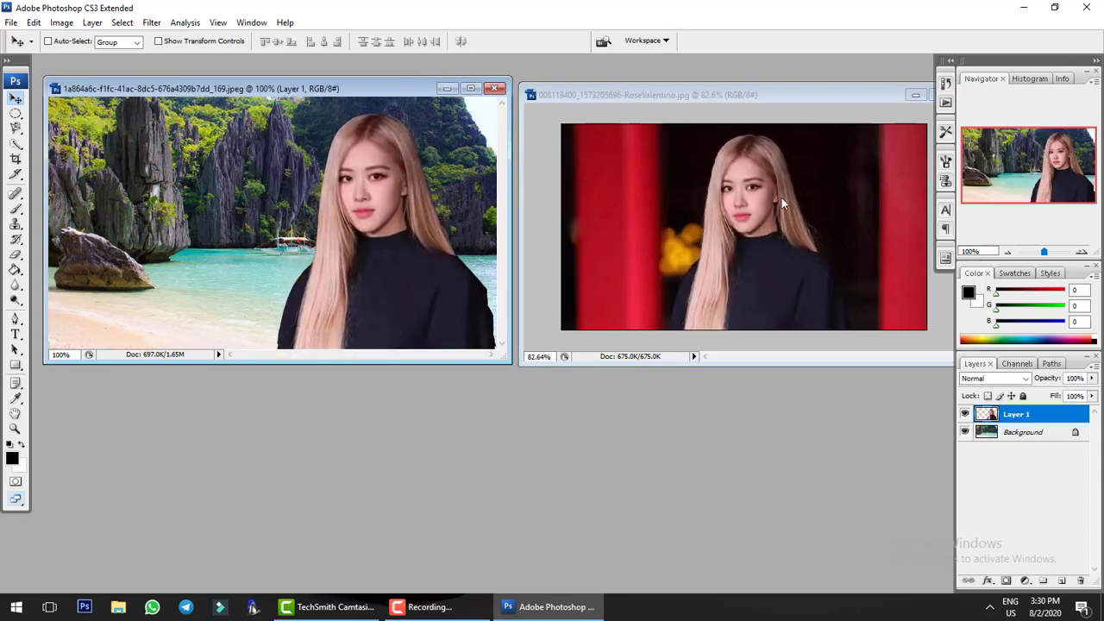
pyautogui.click(756, 90)
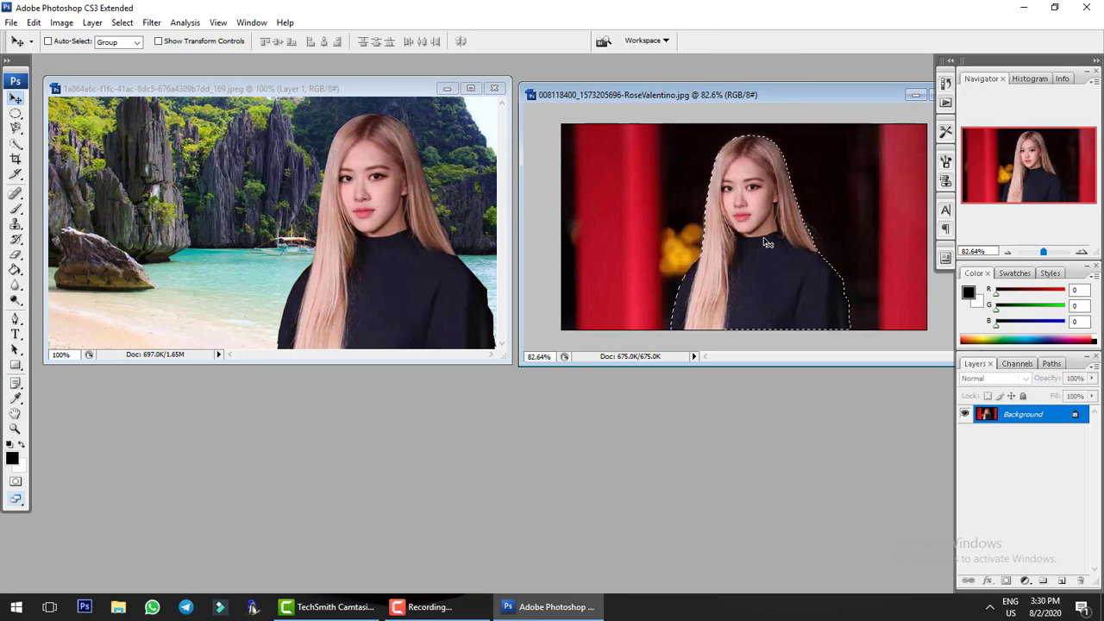
pyautogui.click(470, 88)
pyautogui.moveTo(578, 312)
pyautogui.mouseDown()
pyautogui.moveTo(542, 292)
pyautogui.moveTo(566, 312)
pyautogui.mouseUp()
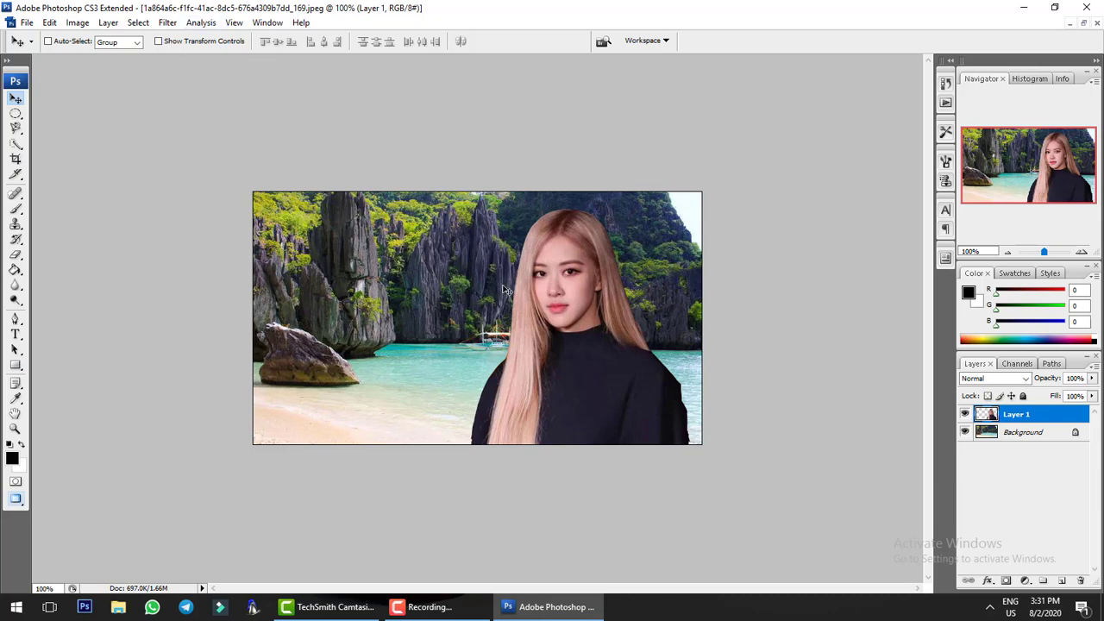
# - Scale the woman on Layer 1 proportionally to 81.7%, placing her at the beach photo's lower right
pyautogui.hotkey('ctrl', 't')
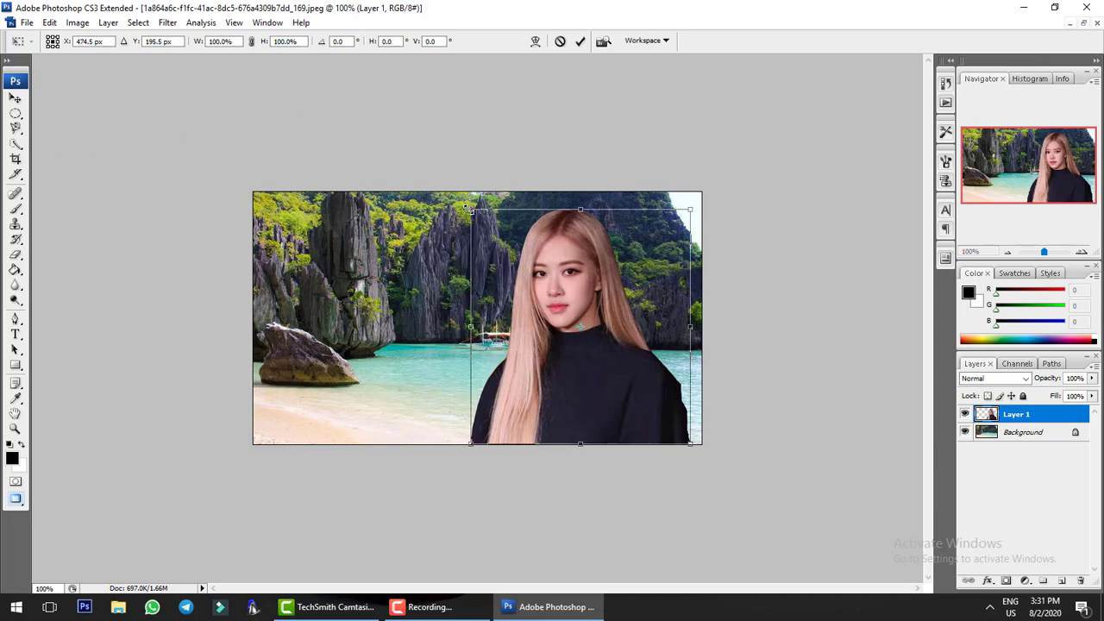
pyautogui.moveTo(470, 209); pyautogui.dragTo(557, 211)
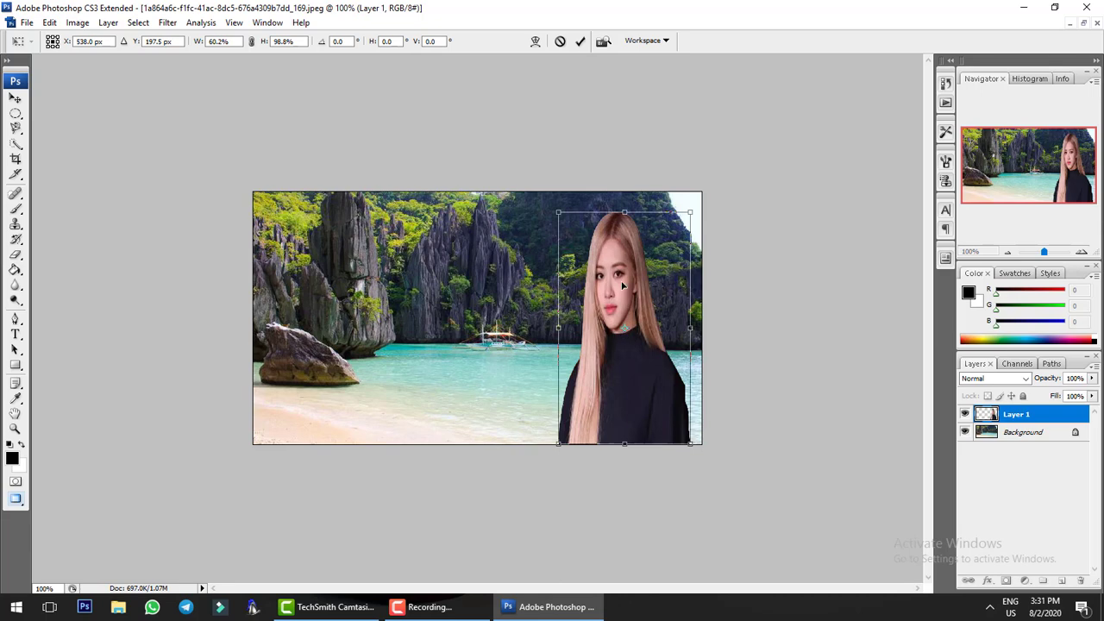
pyautogui.hotkey('ctrl', 'z')
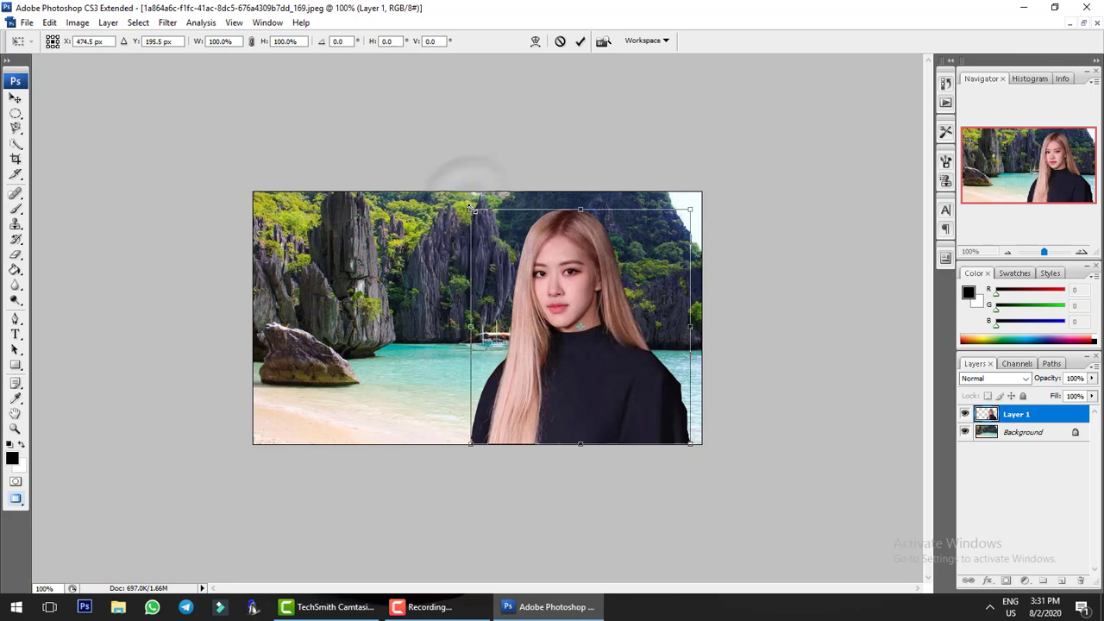
pyautogui.moveTo(470, 208)
pyautogui.mouseDown()
pyautogui.moveTo(501, 252)
pyautogui.moveTo(499, 232)
pyautogui.moveTo(512, 251)
pyautogui.mouseUp()
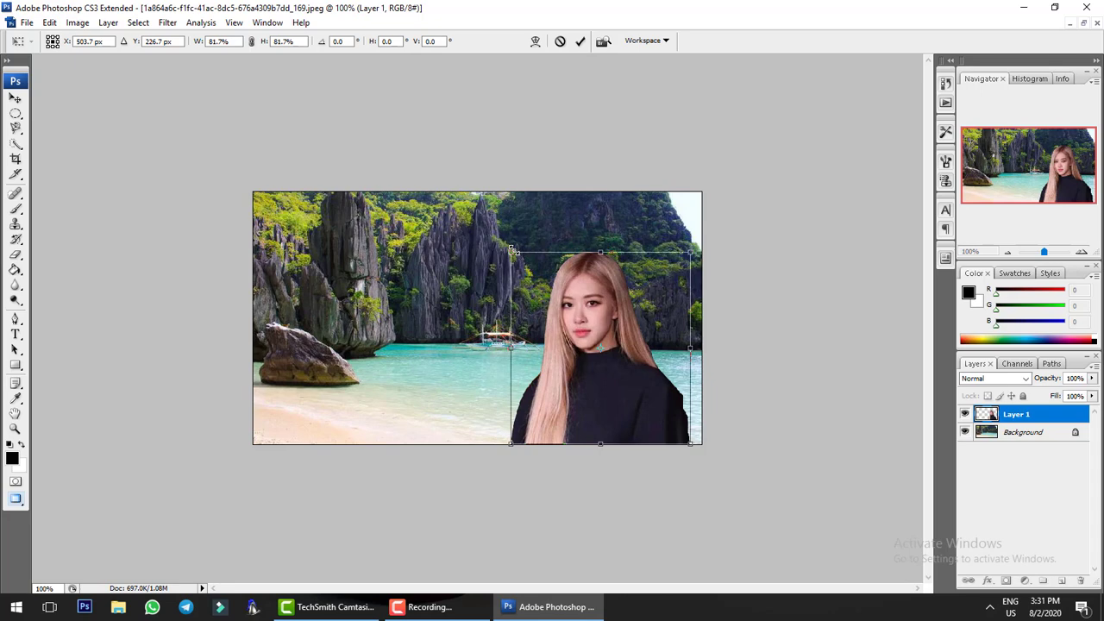
pyautogui.press('Return')
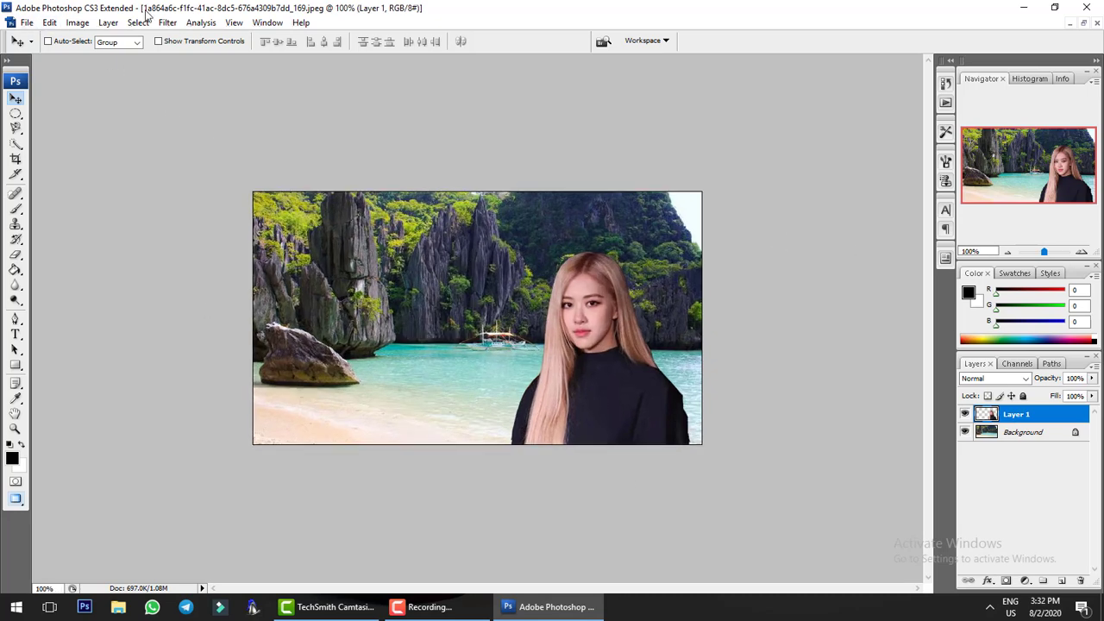
# - Save the composite as JPEG 'tugas satu' in the kelas folder at Quality 12 (Maximum)
pyautogui.click(28, 22)
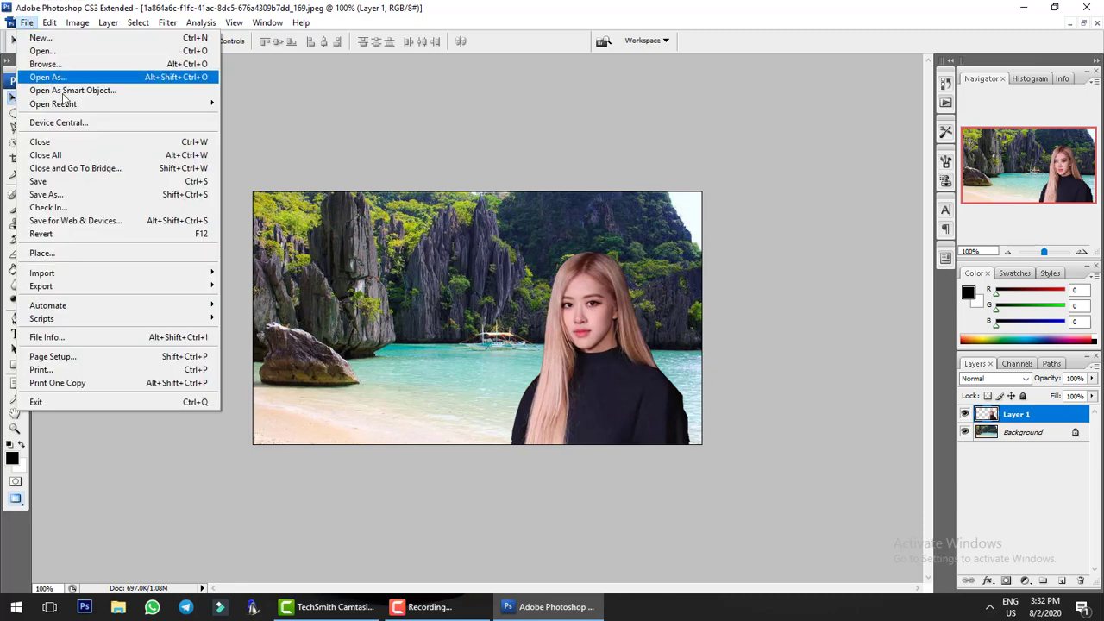
pyautogui.click(84, 198)
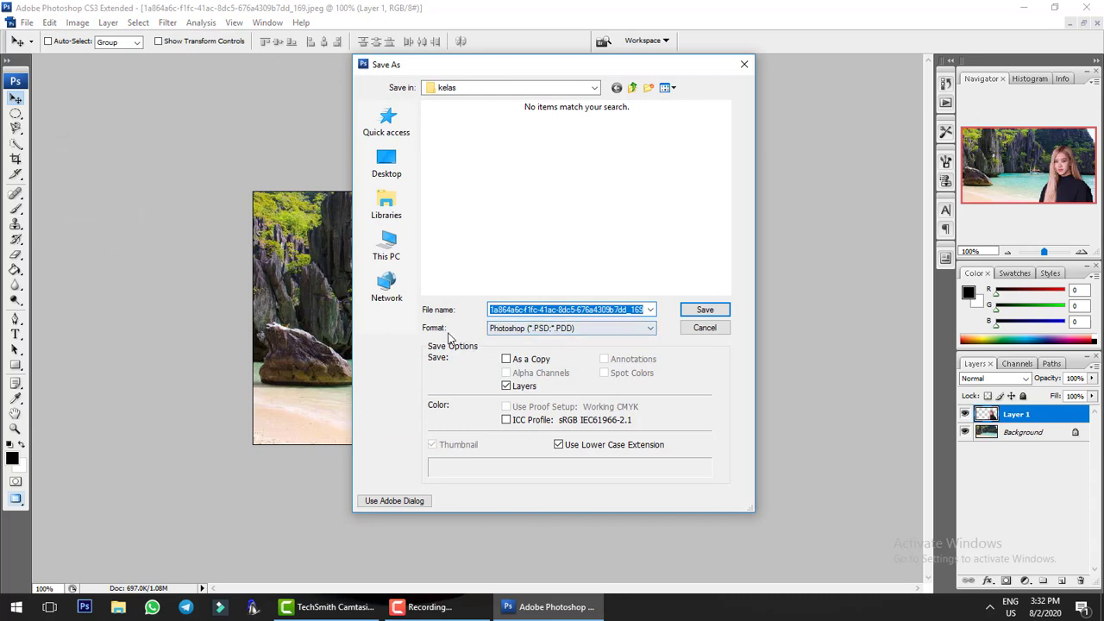
pyautogui.click(607, 329)
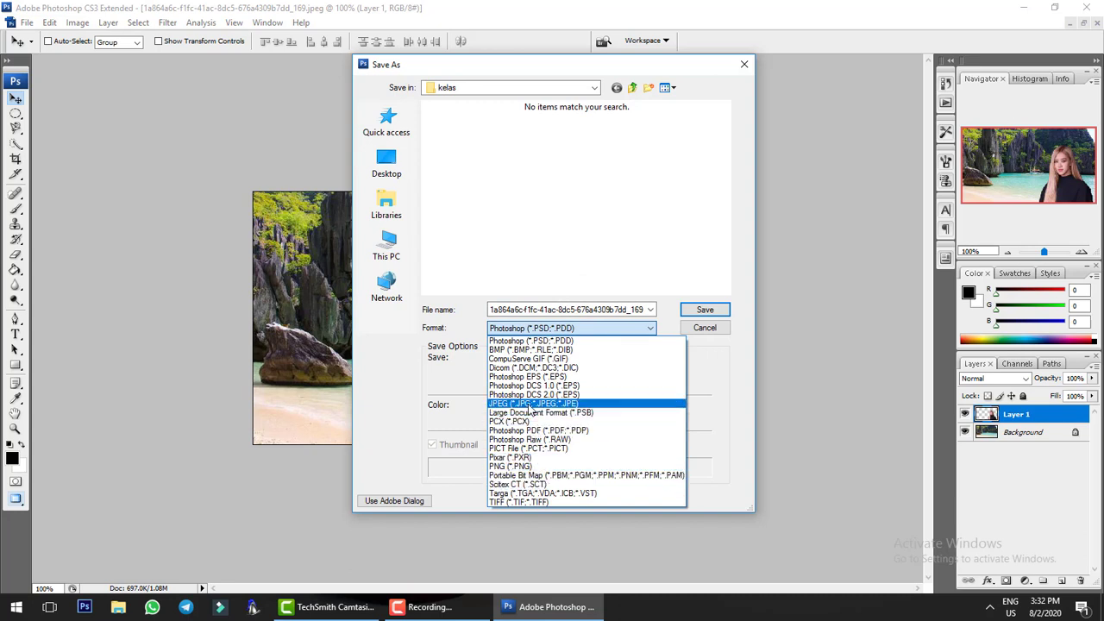
pyautogui.click(530, 403)
pyautogui.tripleClick(579, 311)
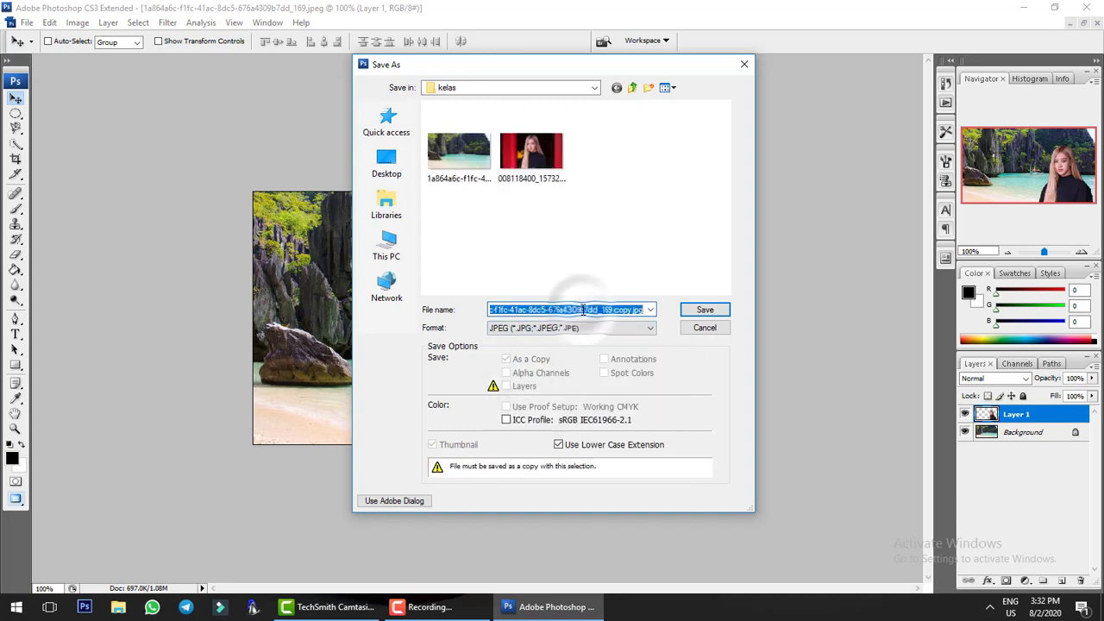
pyautogui.write('tugas satu')
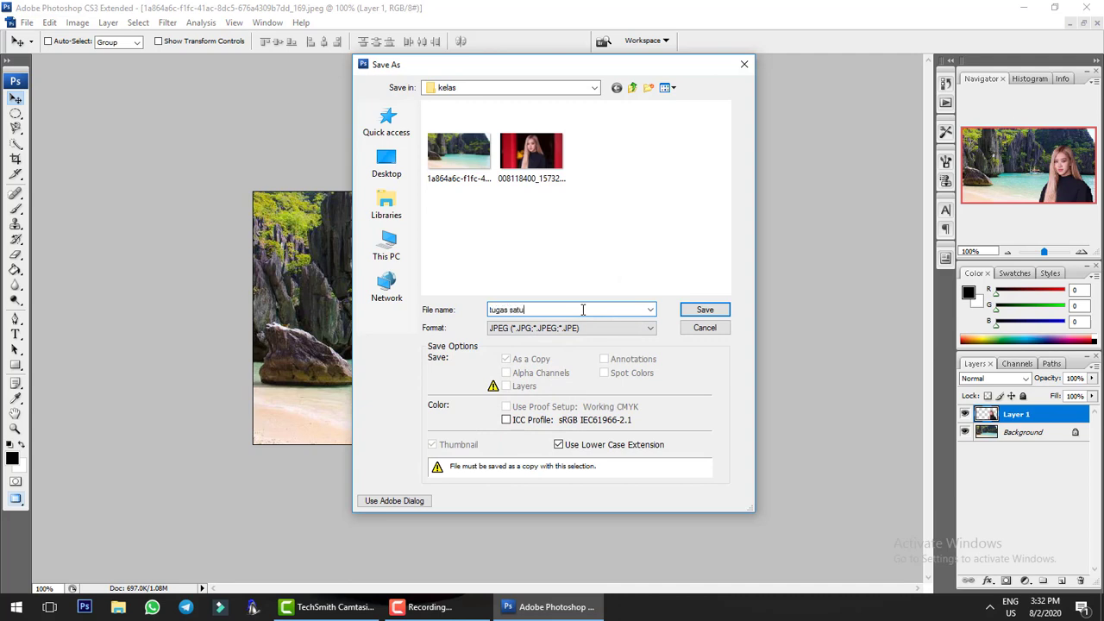
pyautogui.click(707, 310)
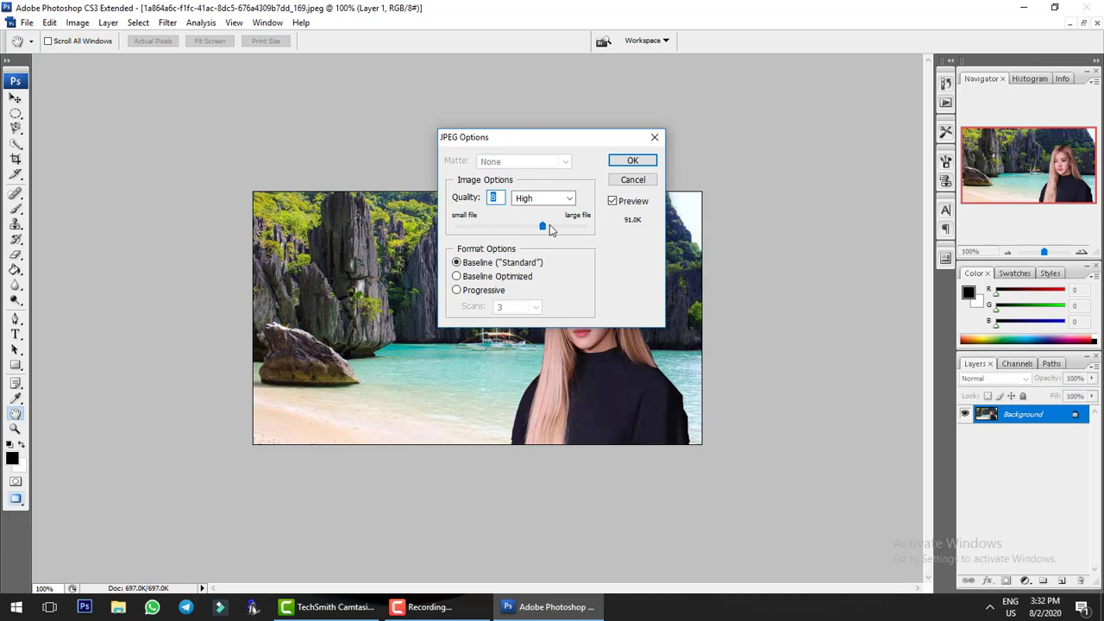
pyautogui.moveTo(541, 228); pyautogui.dragTo(612, 227)
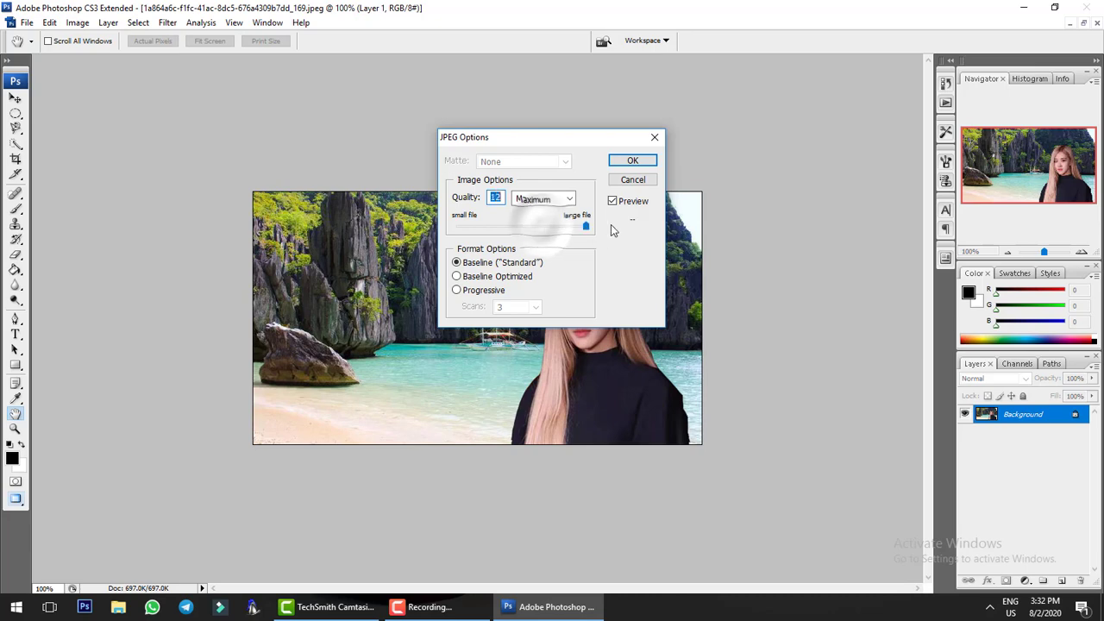
pyautogui.click(645, 163)
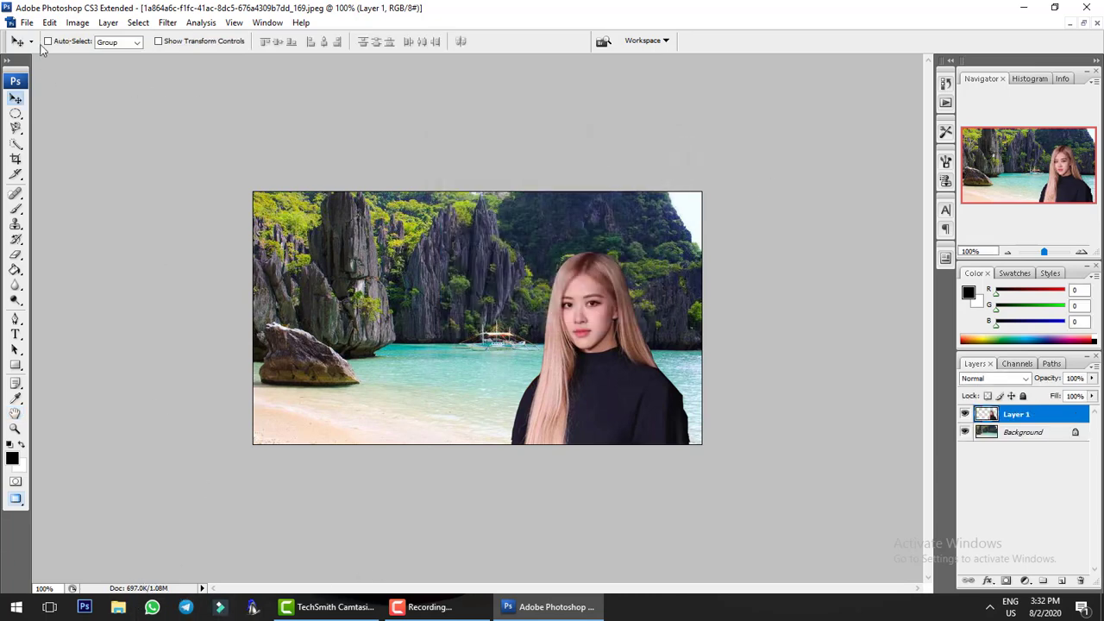
pyautogui.click(118, 606)
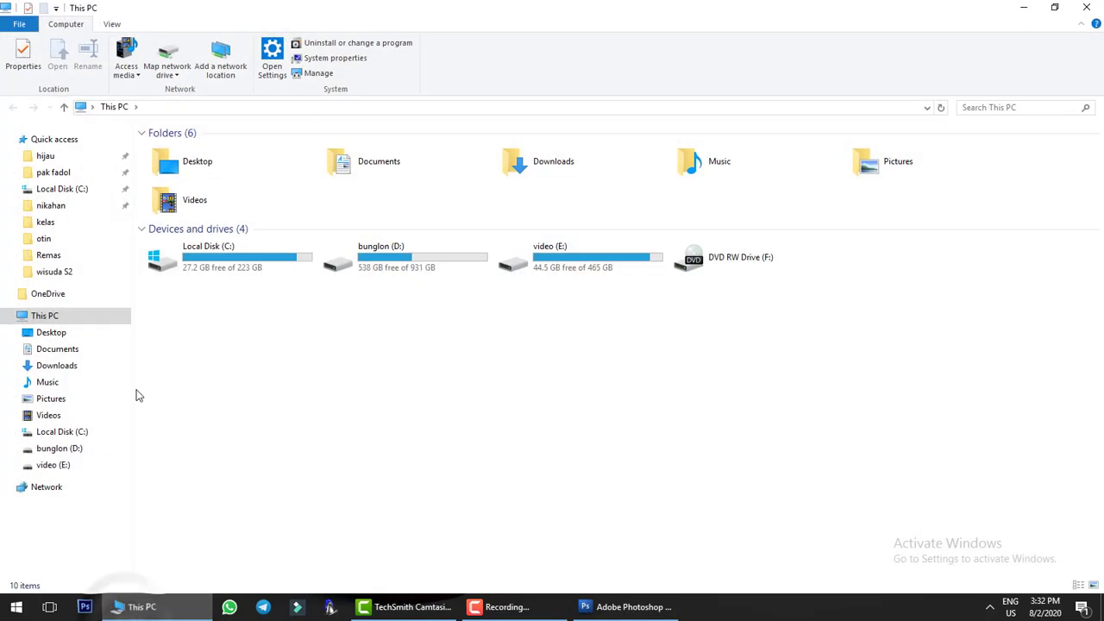
pyautogui.click(62, 449)
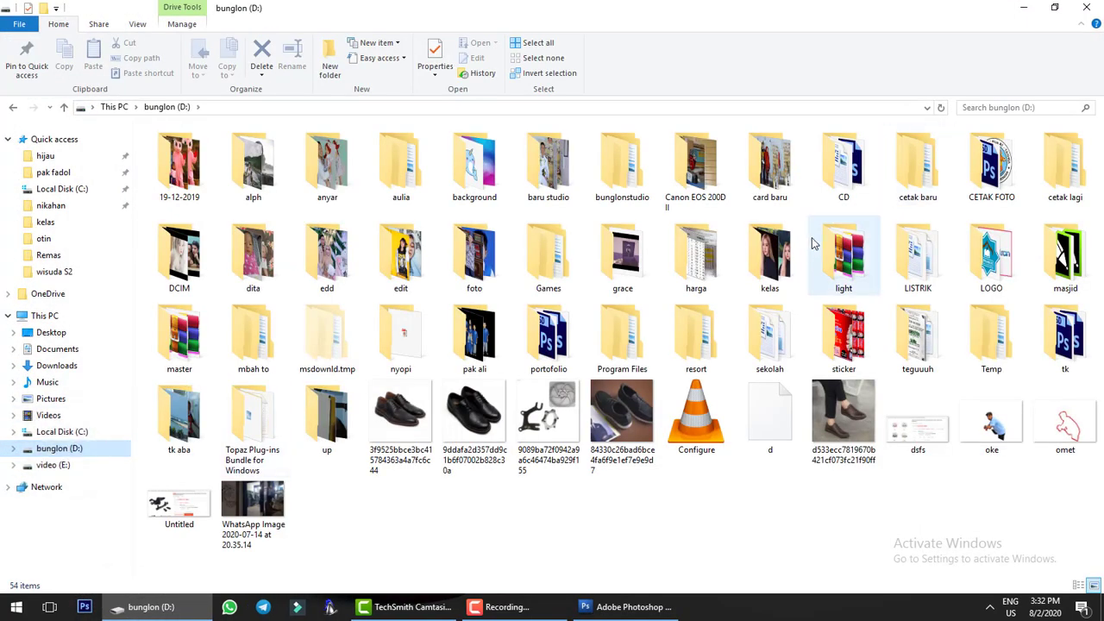
pyautogui.click(783, 258)
pyautogui.doubleClick(785, 259)
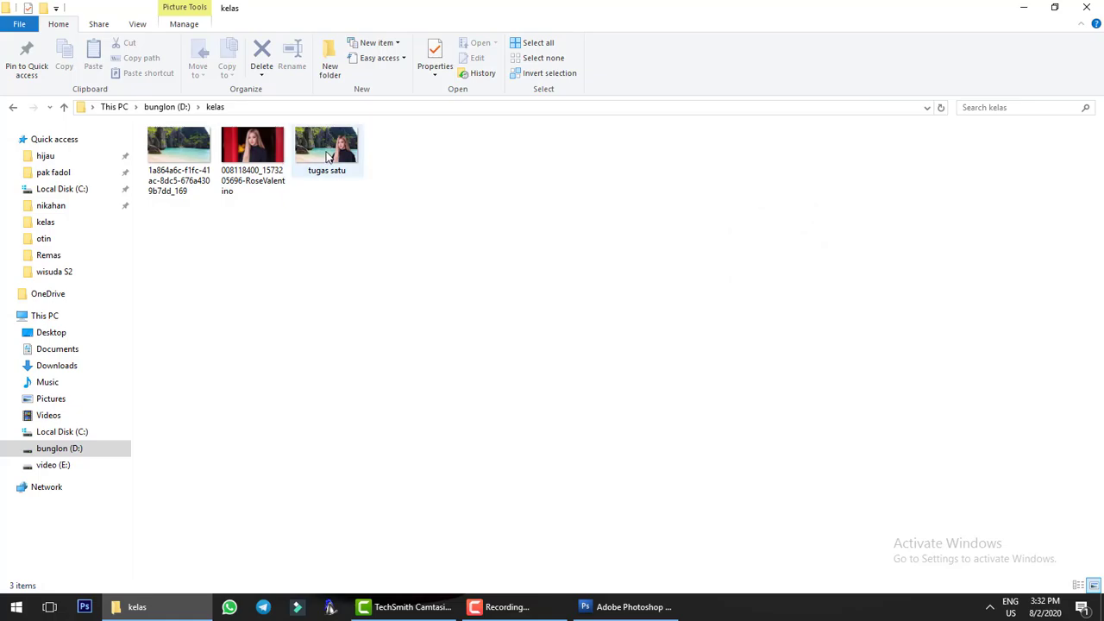
pyautogui.doubleClick(326, 148)
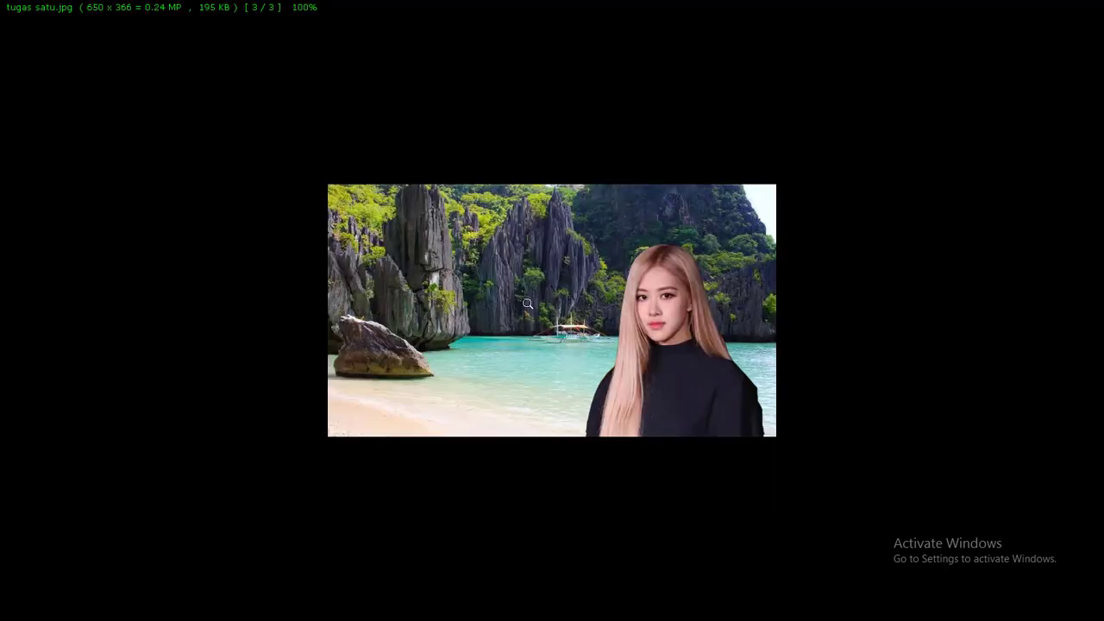
pyautogui.doubleClick(527, 297)
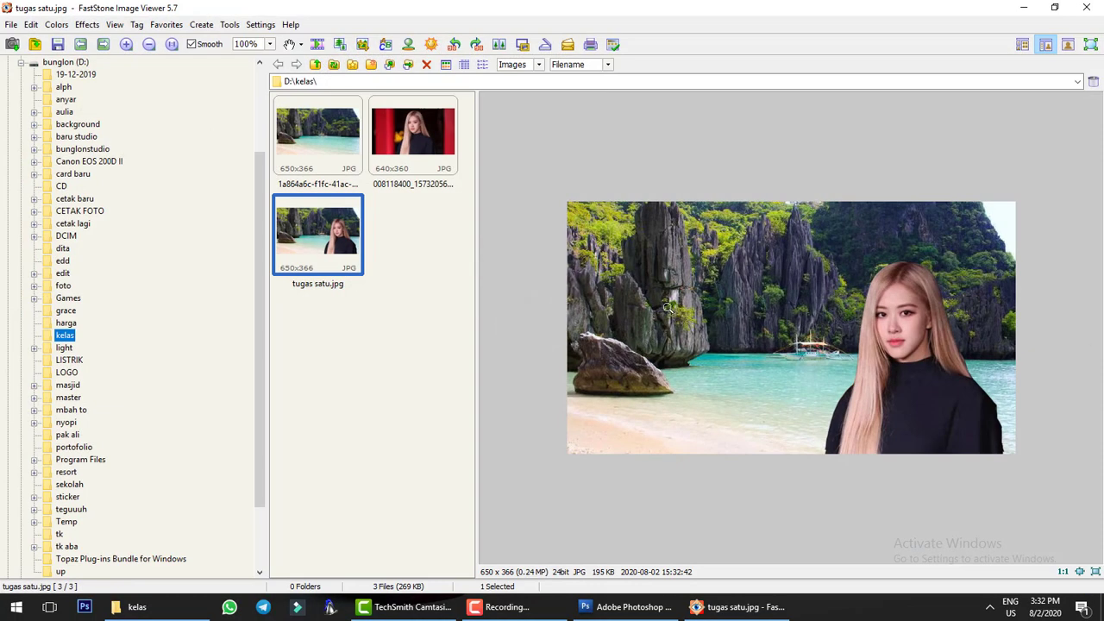
pyautogui.click(1081, 12)
pyautogui.click(1087, 7)
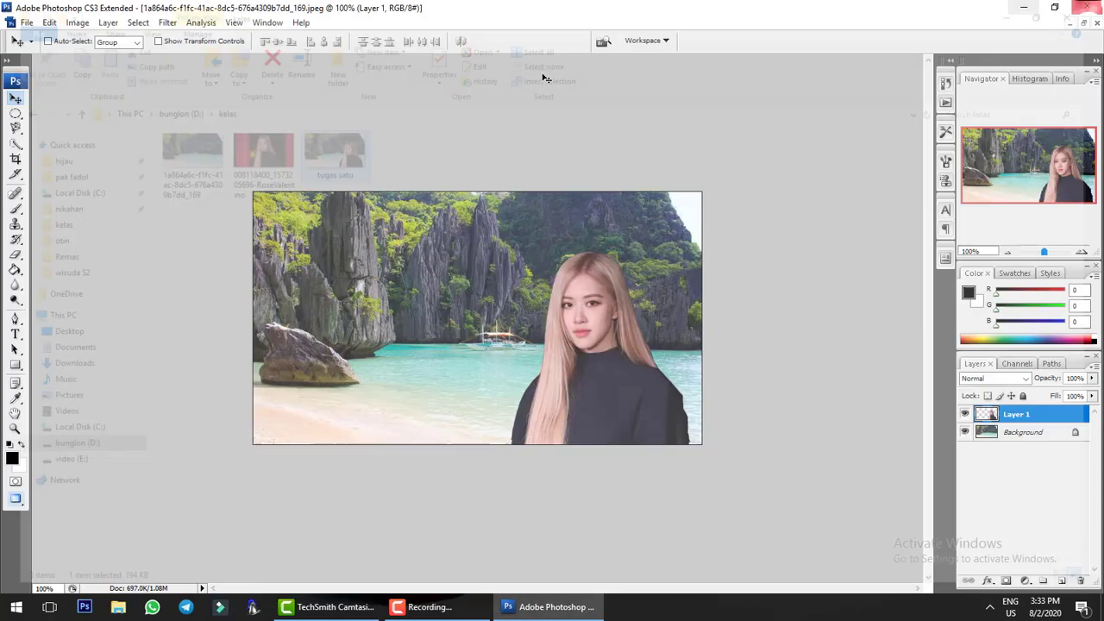